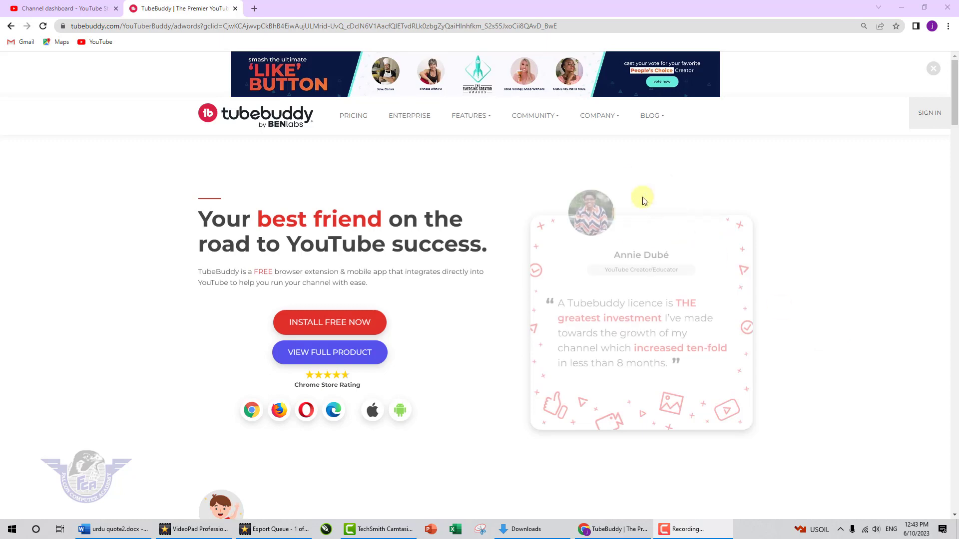
- Open google.com in a new browser tab
{"action": "left_click", "coordinate": [254, 9]}
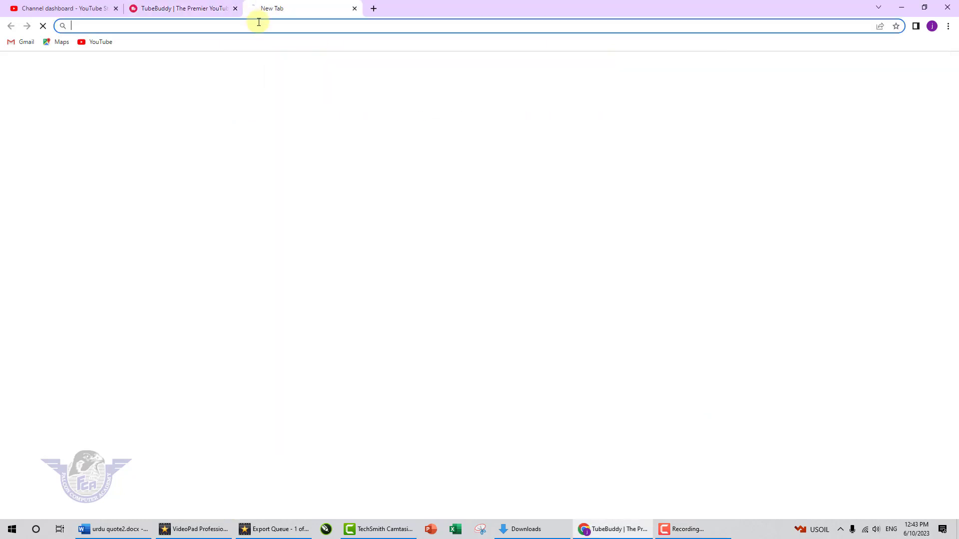
{"action": "left_click", "coordinate": [257, 23]}
{"action": "type", "text": "google"}
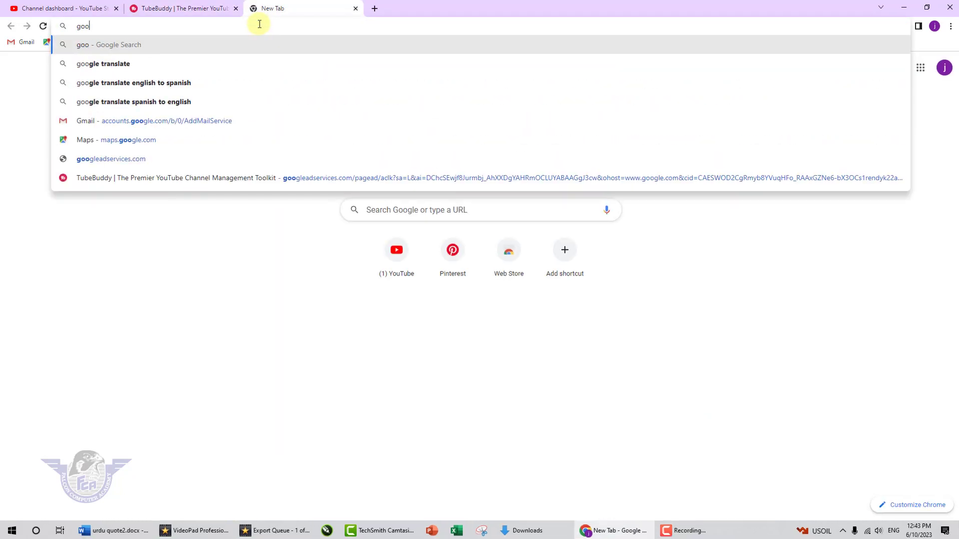
{"action": "type", "text": ".com"}
{"action": "key", "text": "Return"}
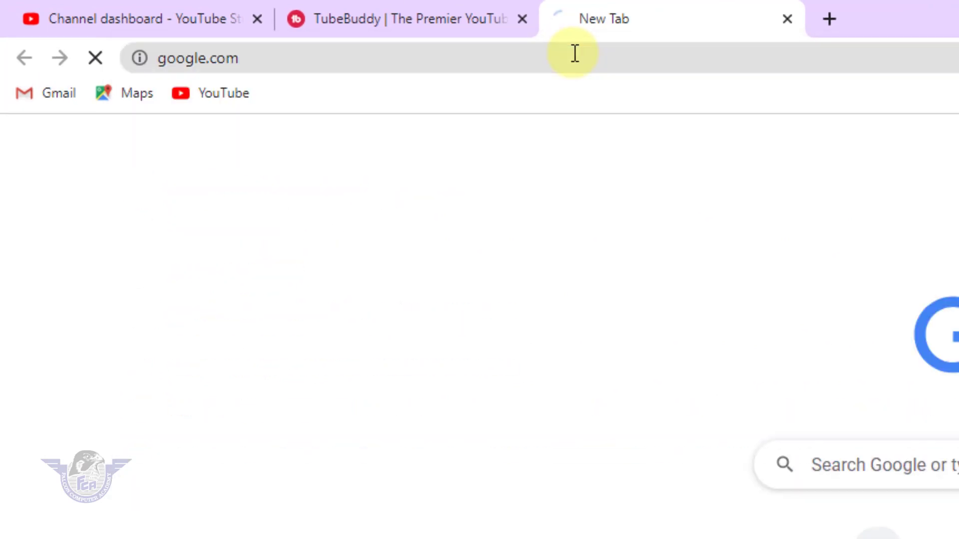
- Search Google for "tubebuddy extension" and open the sponsored TubeBuddy official site result
{"action": "left_click", "coordinate": [907, 537]}
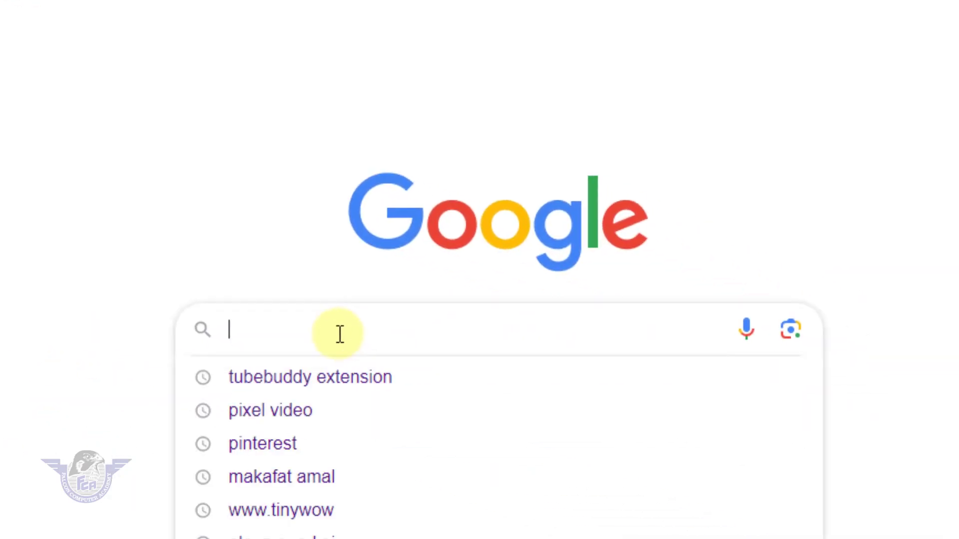
{"action": "type", "text": "tube"}
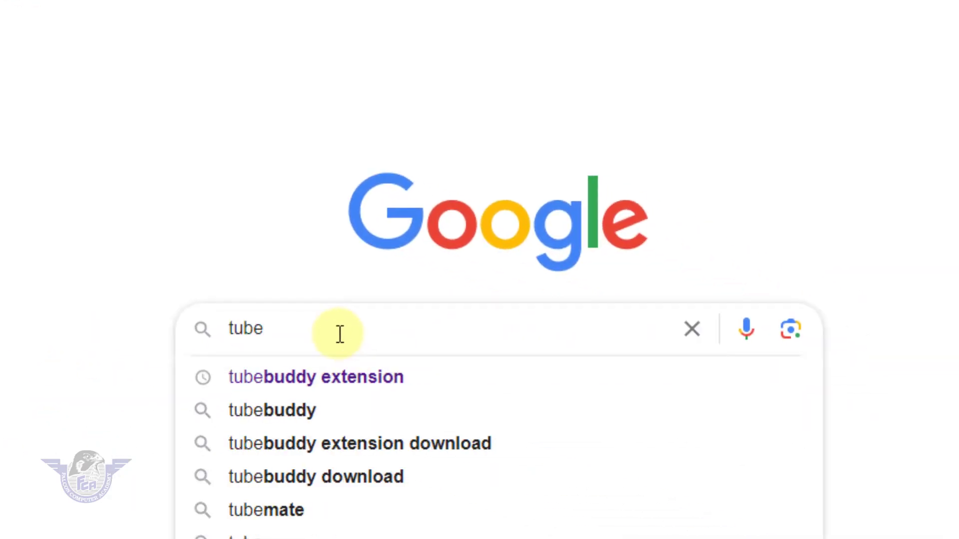
{"action": "key", "text": "Down"}
{"action": "key", "text": "Return"}
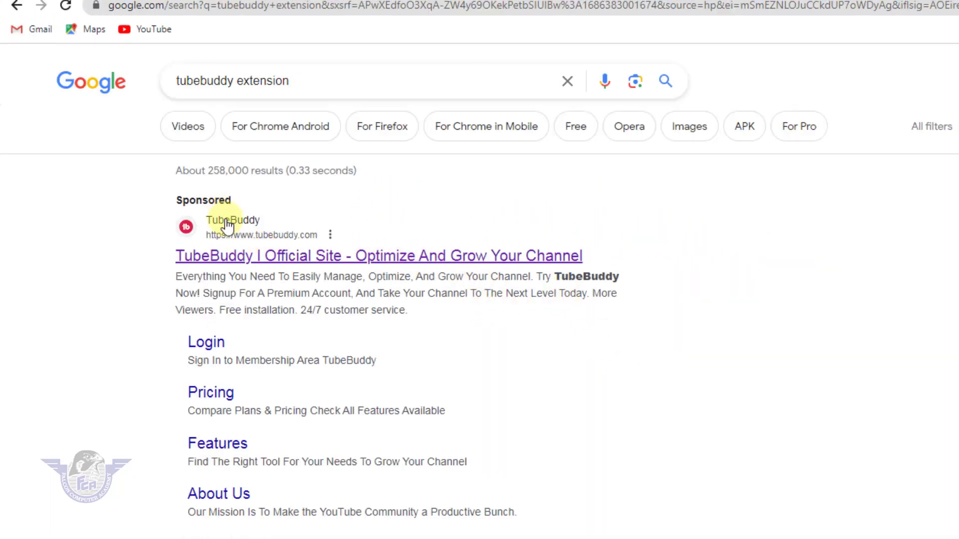
{"action": "left_click", "coordinate": [240, 258]}
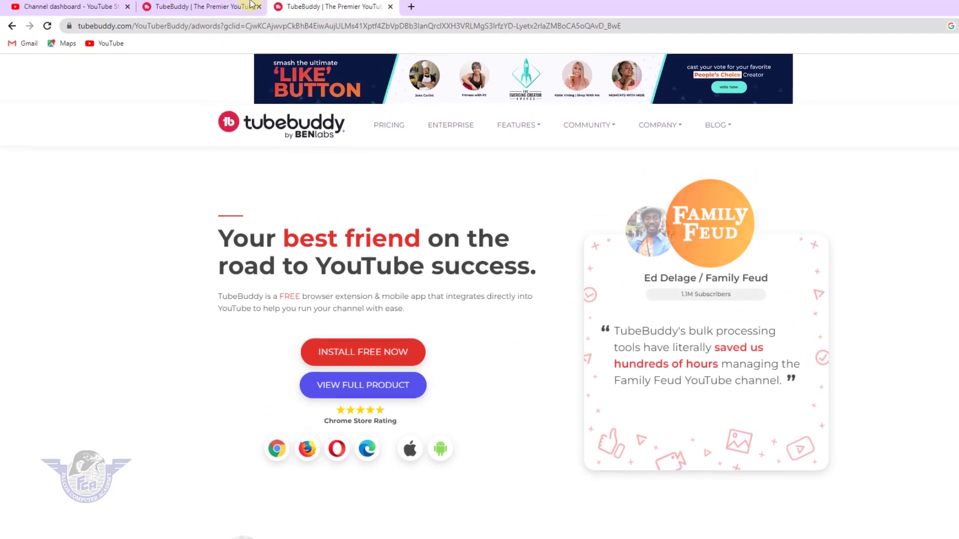
- Open the browser's extension management page in a new tab and go from there to the Chrome Web Store
{"action": "left_click", "coordinate": [411, 10]}
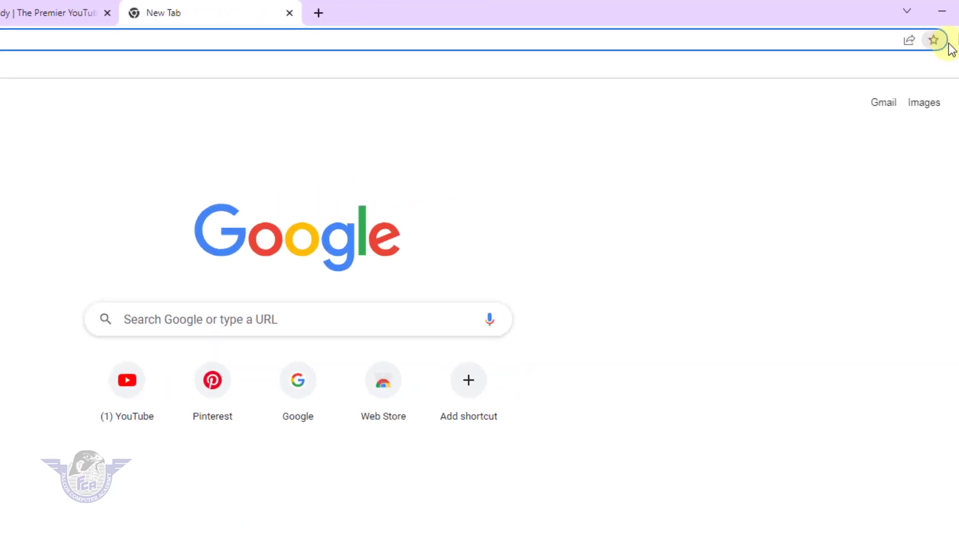
{"action": "left_click", "coordinate": [930, 70]}
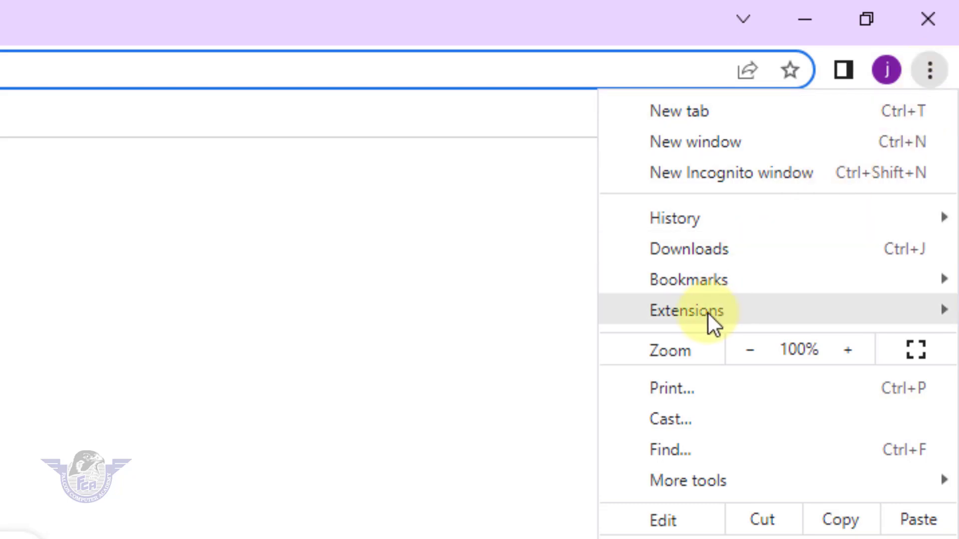
{"action": "mouse_move", "coordinate": [706, 317]}
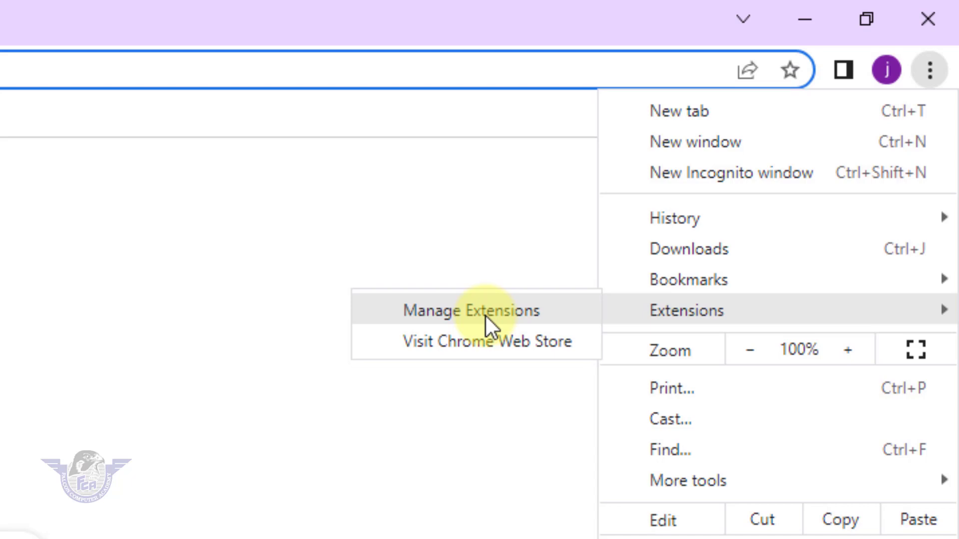
{"action": "left_click", "coordinate": [486, 316]}
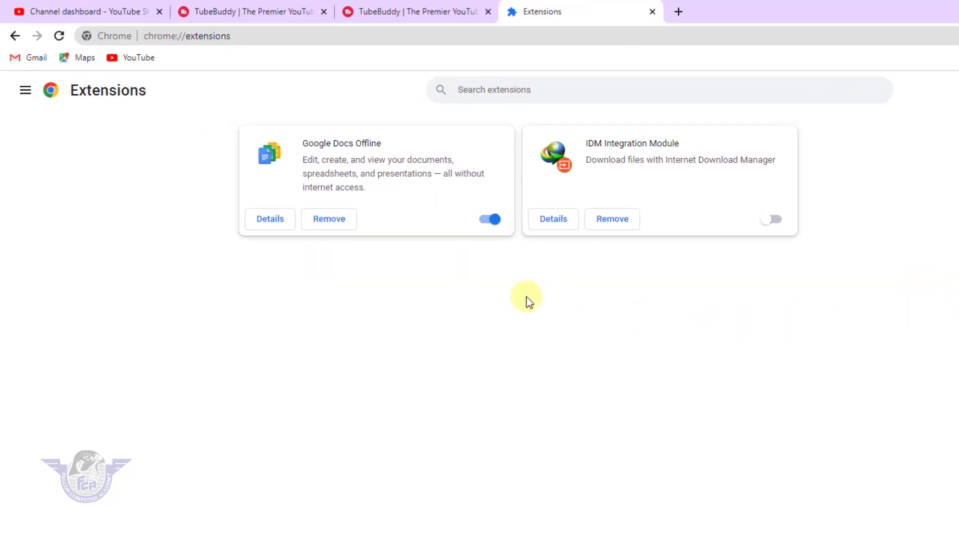
{"action": "left_click", "coordinate": [25, 91]}
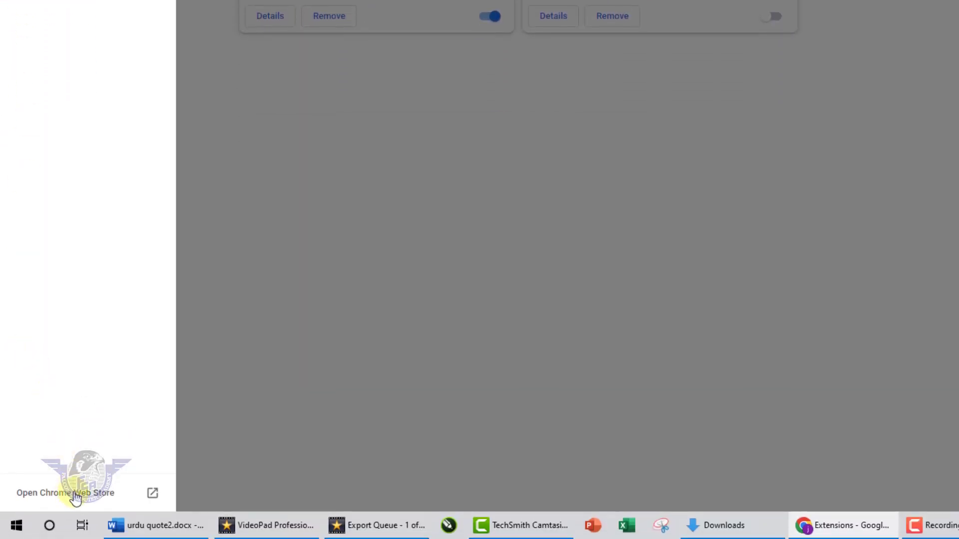
{"action": "left_click", "coordinate": [75, 495]}
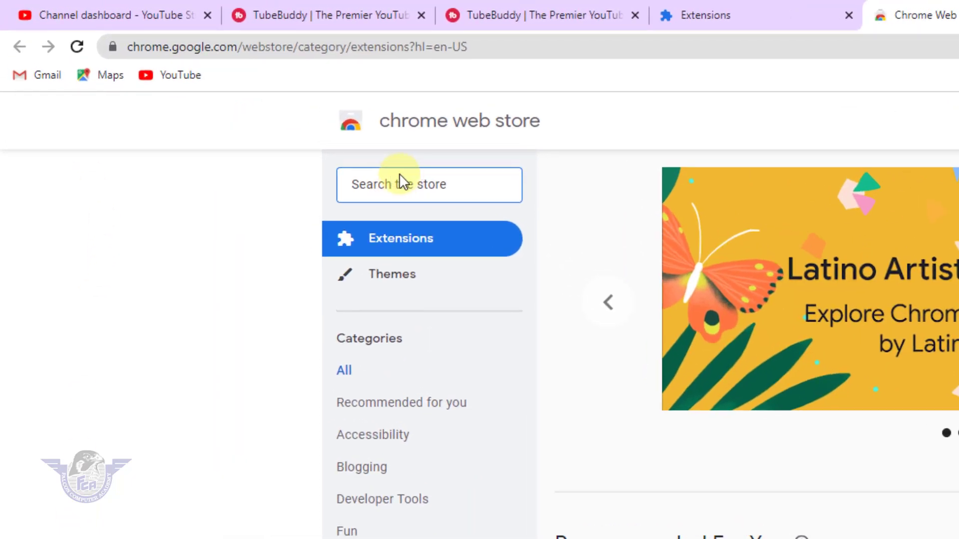
- Search the Chrome Web Store for "tube buddy" and add the TubeBuddy extension to Chrome
{"action": "type", "text": "tube buddy"}
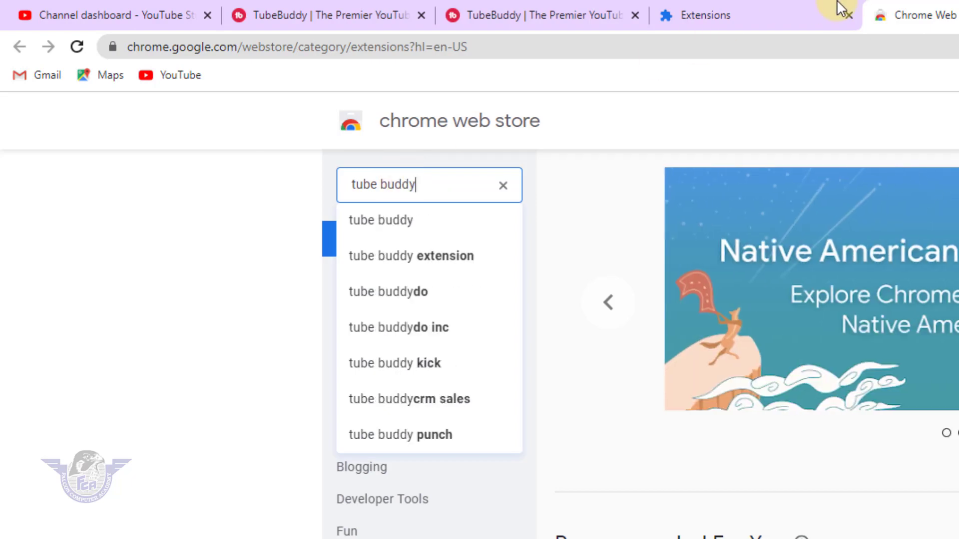
{"action": "key", "text": "Return"}
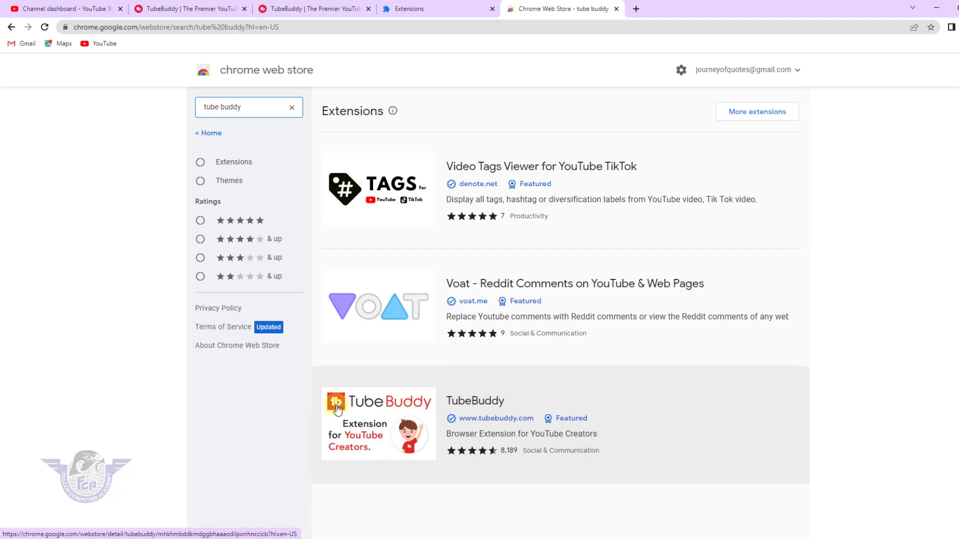
{"action": "left_click", "coordinate": [390, 418]}
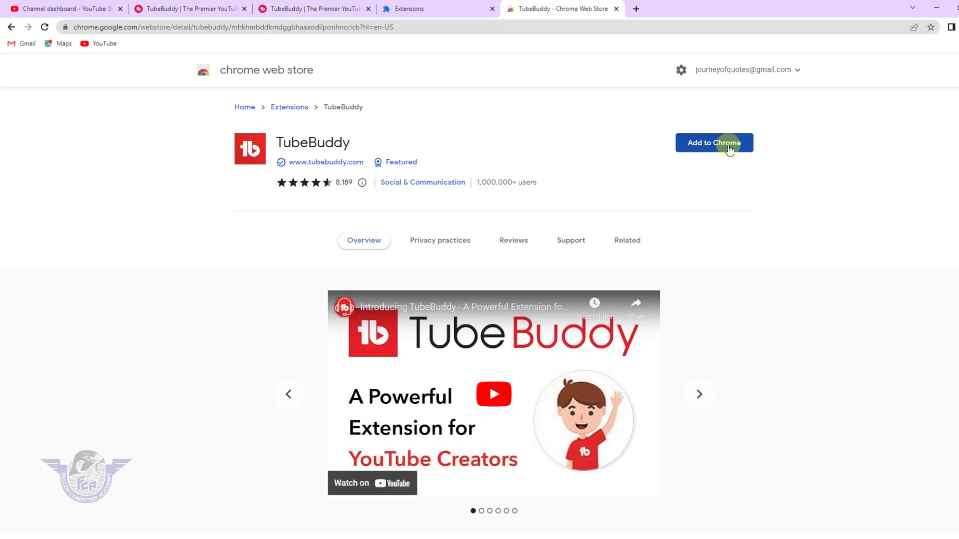
{"action": "left_click", "coordinate": [730, 150]}
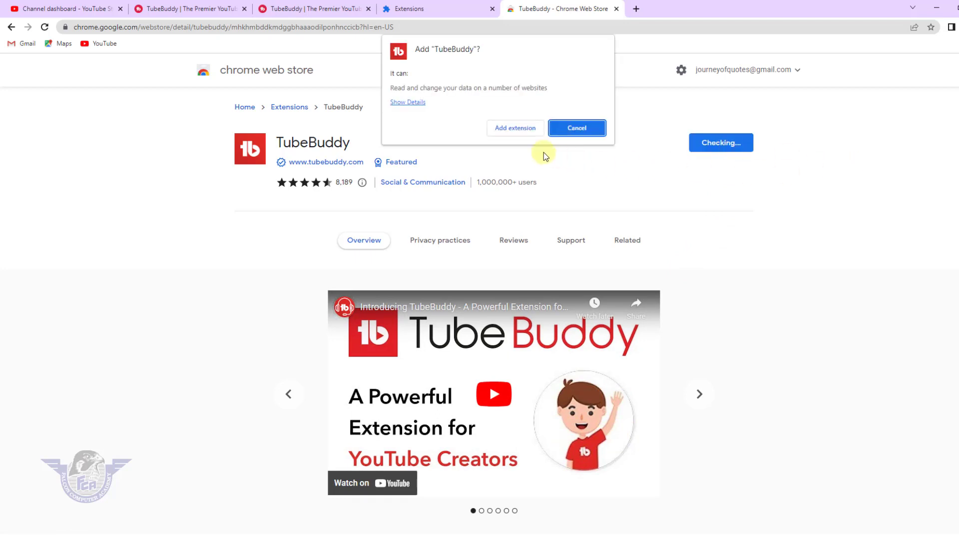
{"action": "left_click", "coordinate": [517, 128]}
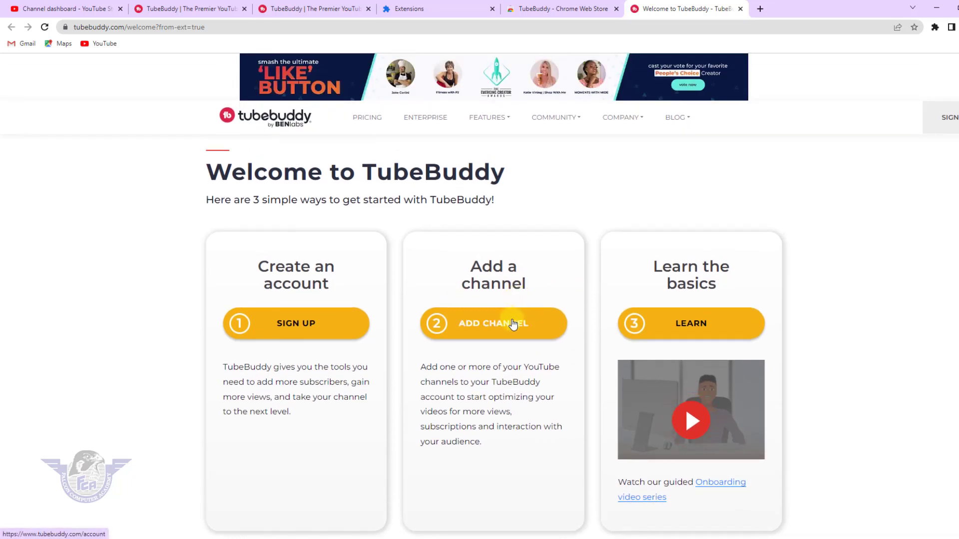
- Start adding a channel to TubeBuddy, agreeing to the Privacy Policy and Terms of Use and continuing with Google sign-in
{"action": "left_click", "coordinate": [513, 324]}
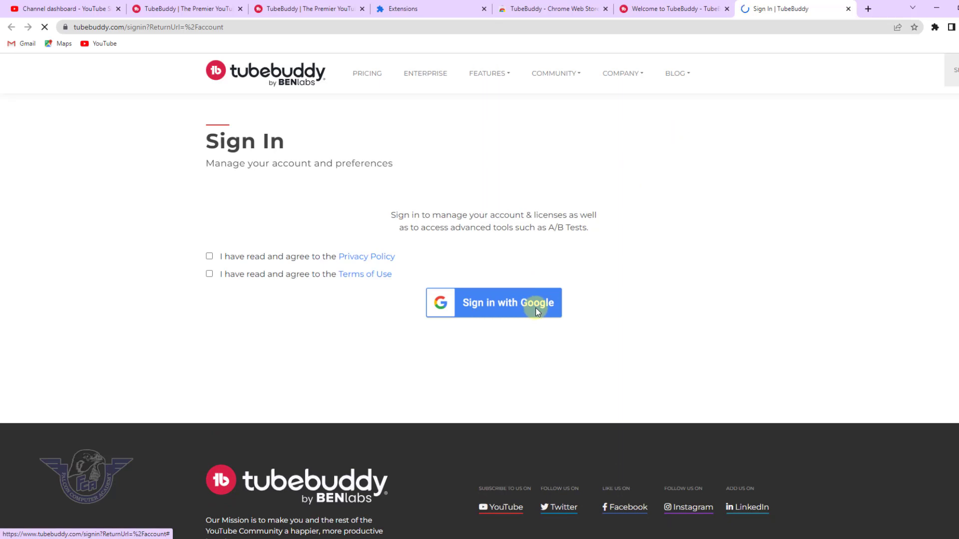
{"action": "left_click", "coordinate": [210, 258]}
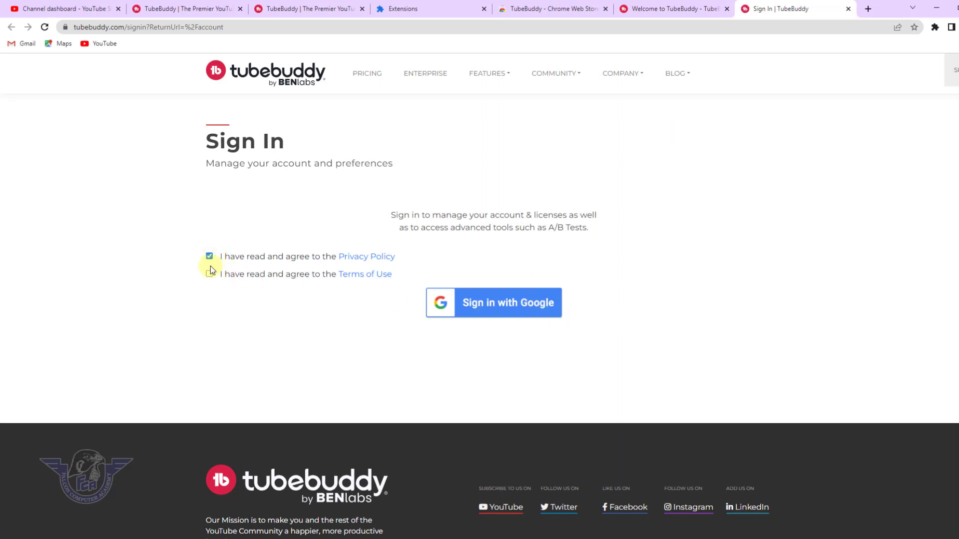
{"action": "left_click", "coordinate": [506, 306]}
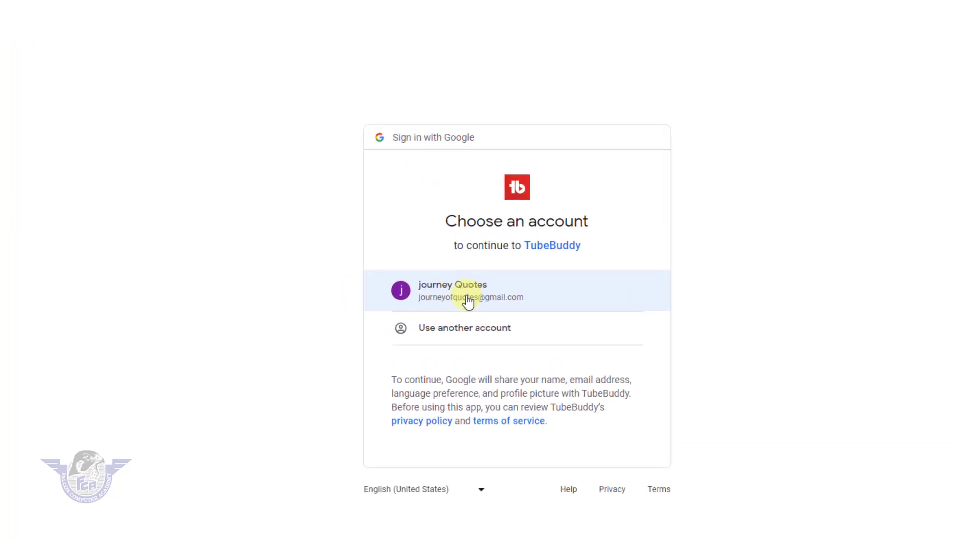
- Choose the channel's Google account and allow TubeBuddy to access it
{"action": "left_click", "coordinate": [499, 297]}
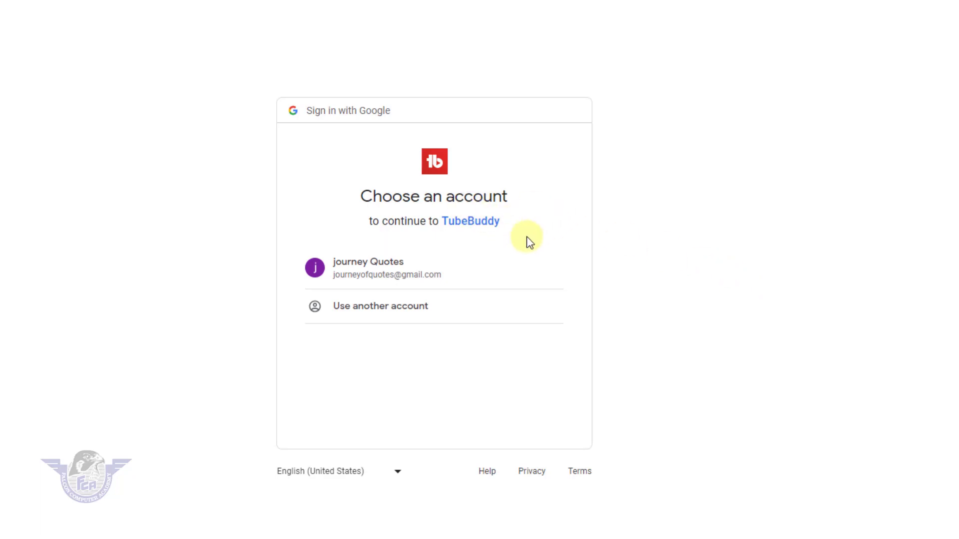
{"action": "left_click", "coordinate": [370, 275]}
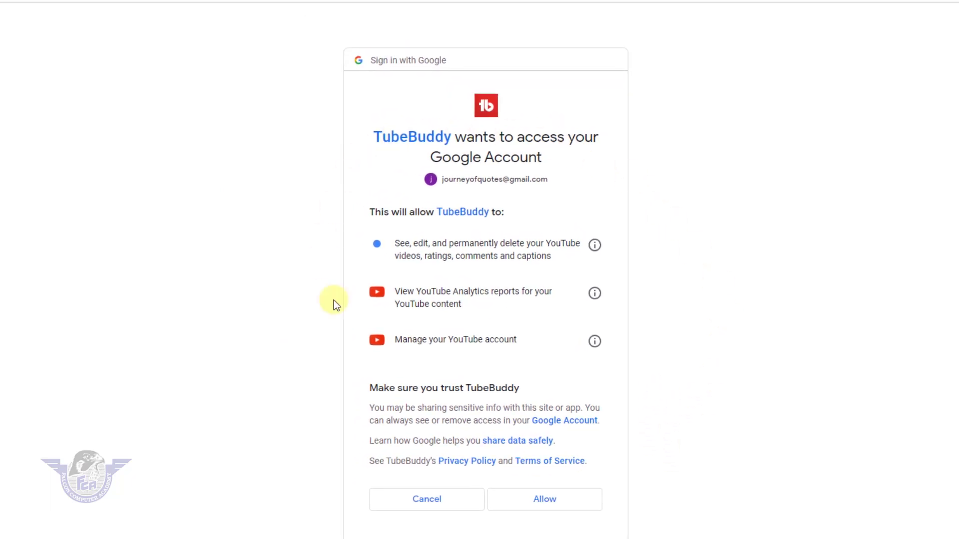
{"action": "left_click", "coordinate": [533, 499]}
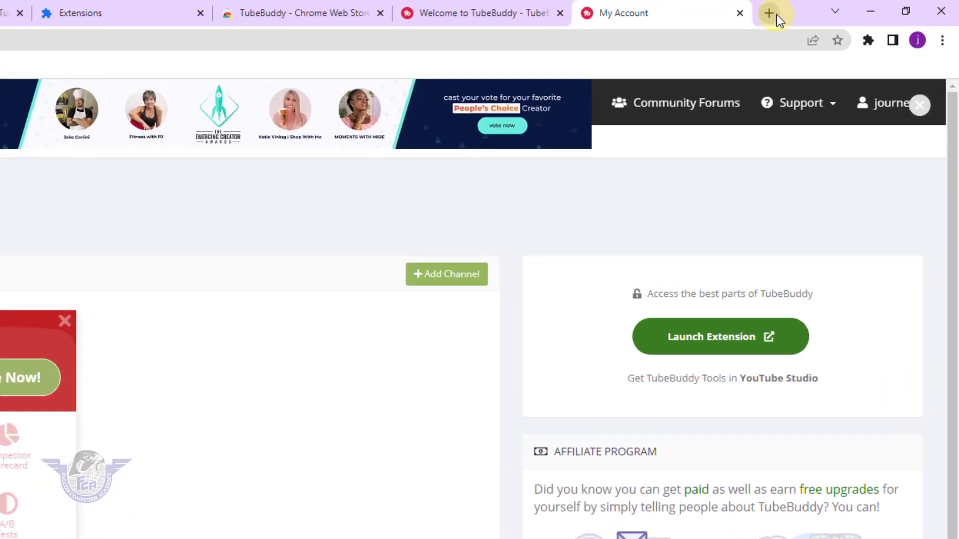
- Open YouTube in a new browser tab
{"action": "left_click", "coordinate": [836, 9]}
{"action": "left_click", "coordinate": [101, 40]}
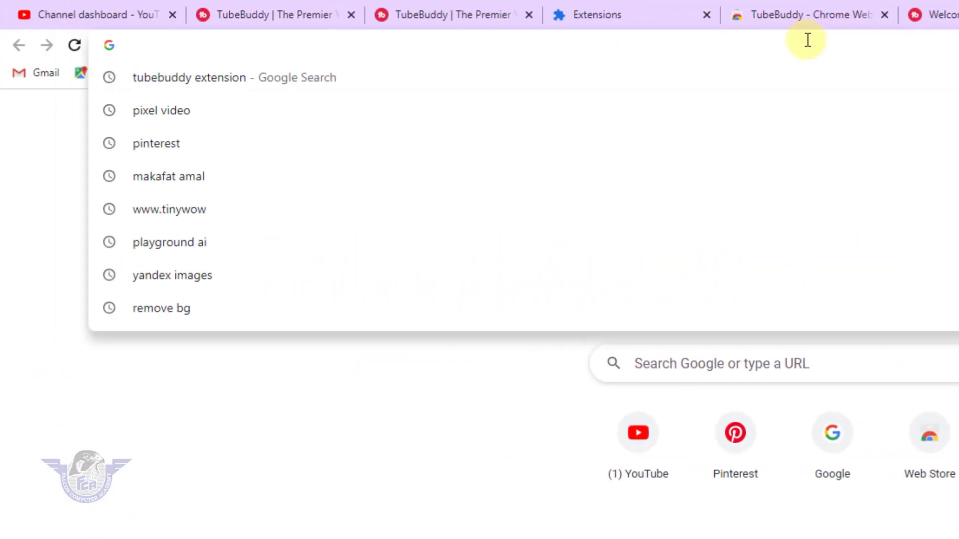
{"action": "type", "text": "you"}
{"action": "key", "text": "Return"}
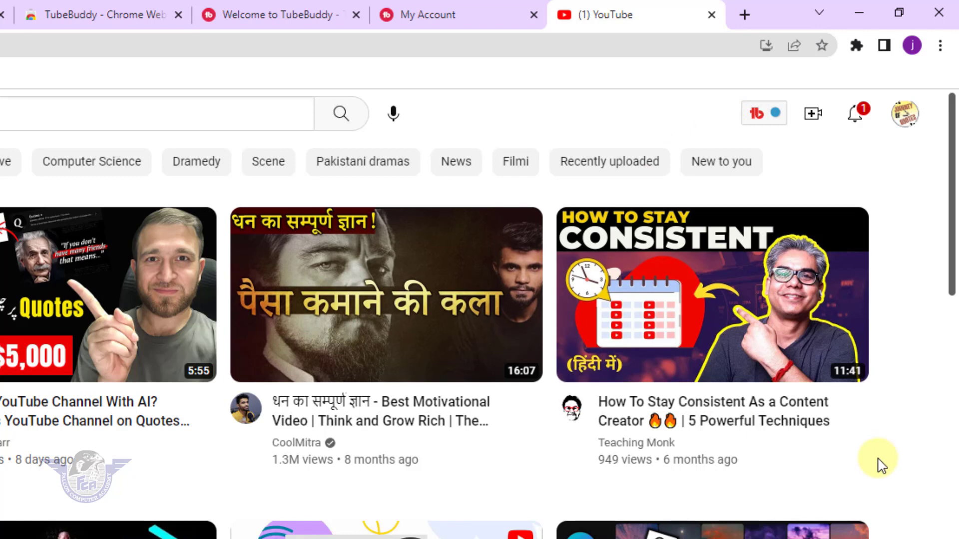
- Open CoolMitra's "Think and Grow Rich | The Psychology of MONEY Book" video from the home feed and pause it
{"action": "mouse_move", "coordinate": [353, 359]}
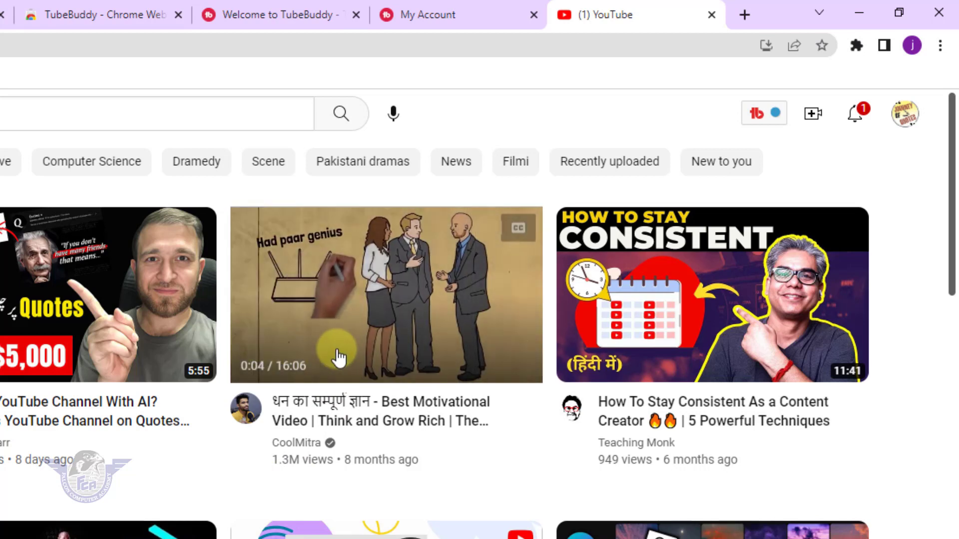
{"action": "left_click", "coordinate": [339, 358]}
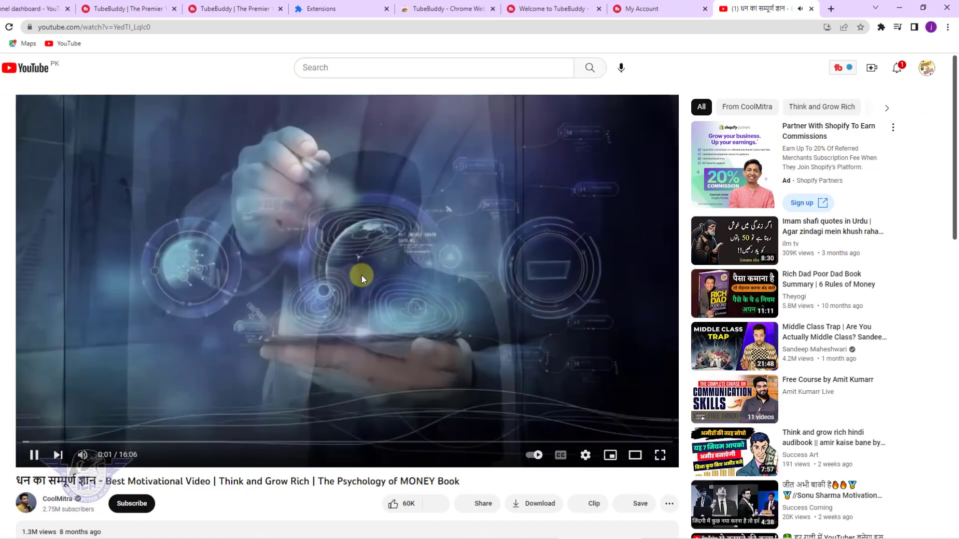
{"action": "left_click", "coordinate": [362, 276]}
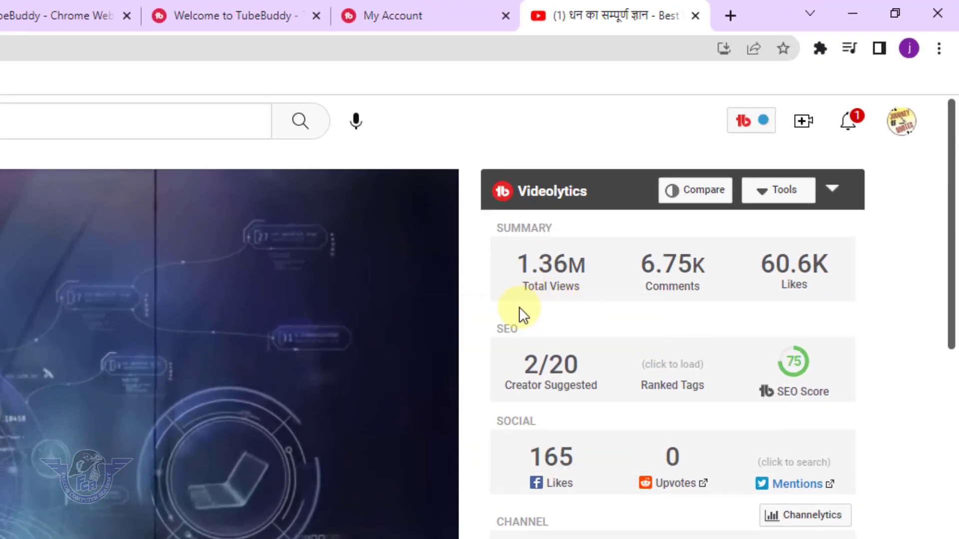
- Examine the video's Videolytics summary, SEO score, best practices and tags, and show the tags' search rankings
{"action": "mouse_move", "coordinate": [552, 293]}
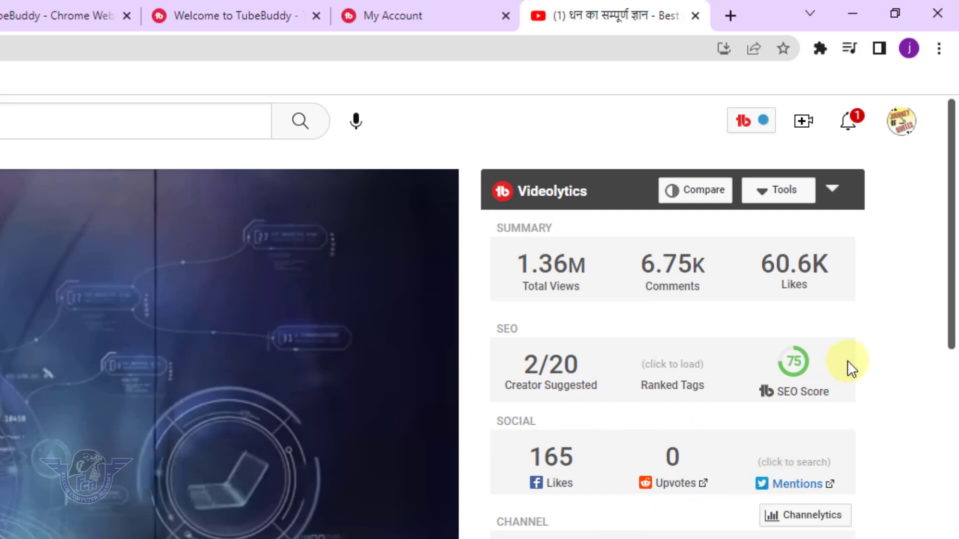
{"action": "mouse_move", "coordinate": [788, 400]}
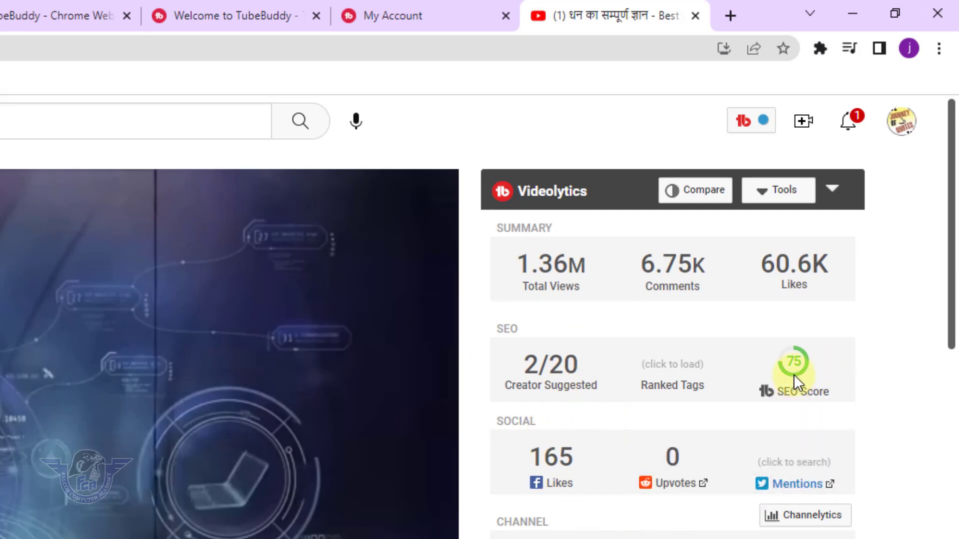
{"action": "scroll", "coordinate": [634, 407], "scroll_direction": "down", "scroll_amount": 6}
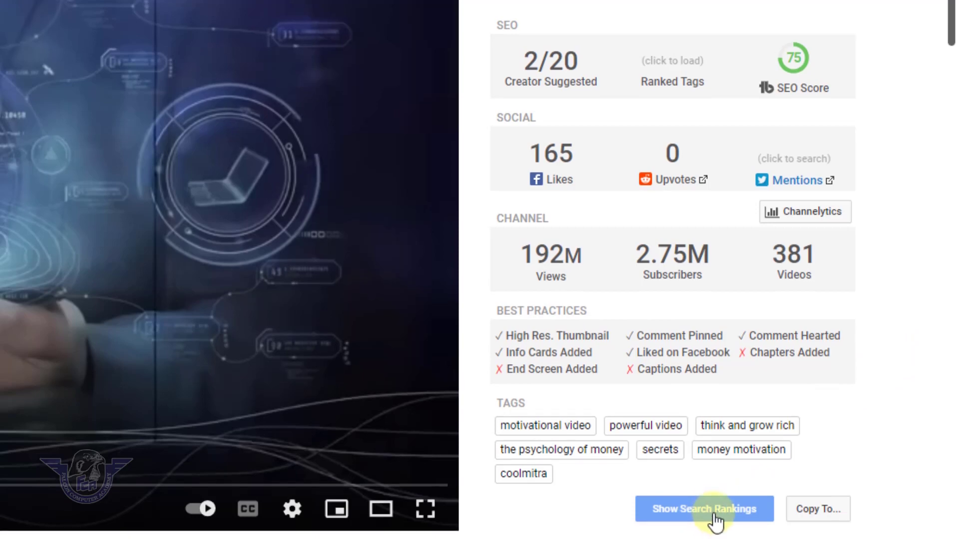
{"action": "scroll", "coordinate": [712, 512], "scroll_direction": "down", "scroll_amount": 2}
{"action": "left_click", "coordinate": [731, 395]}
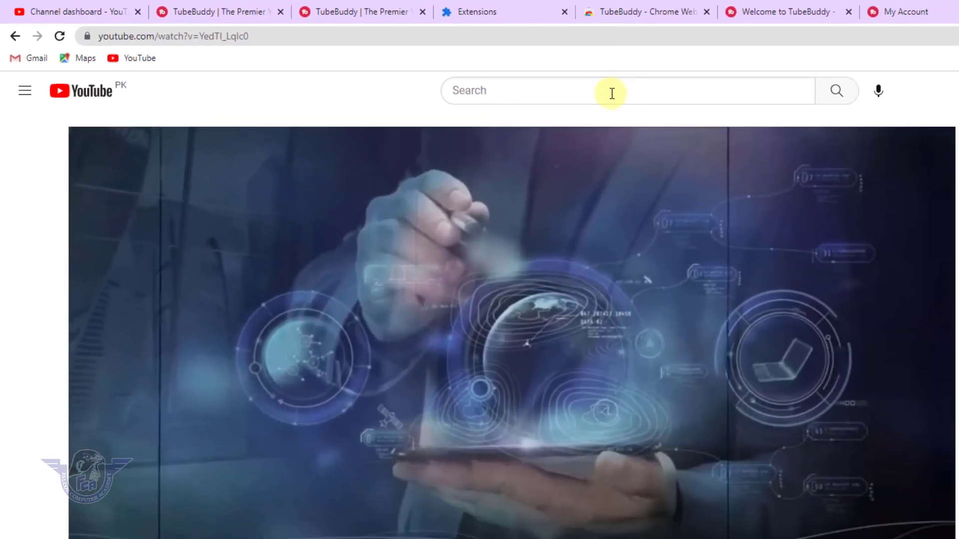
- Search YouTube for "how to earn money from youtube"
{"action": "left_click", "coordinate": [814, 126]}
{"action": "type", "text": "how to earn "}
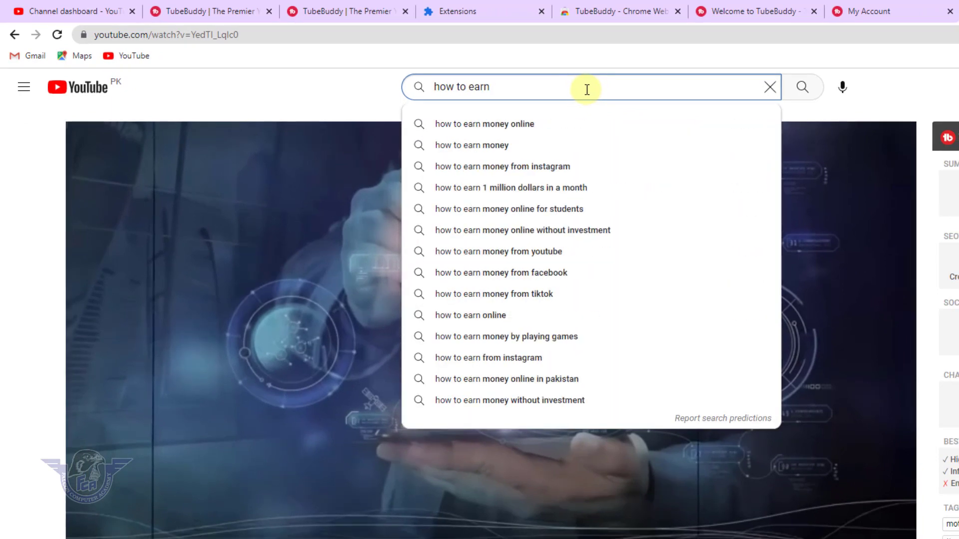
{"action": "type", "text": "money from "}
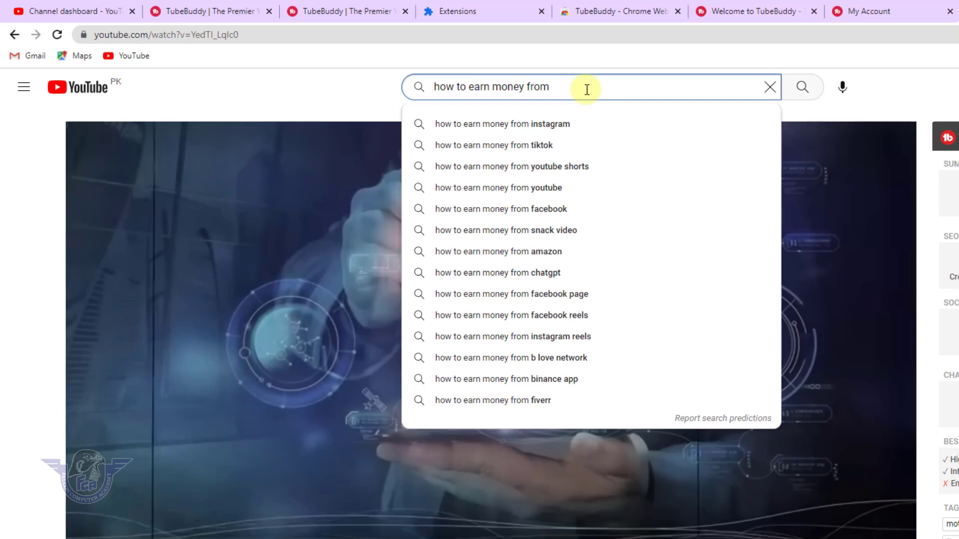
{"action": "type", "text": "youtube"}
{"action": "key", "text": "Return"}
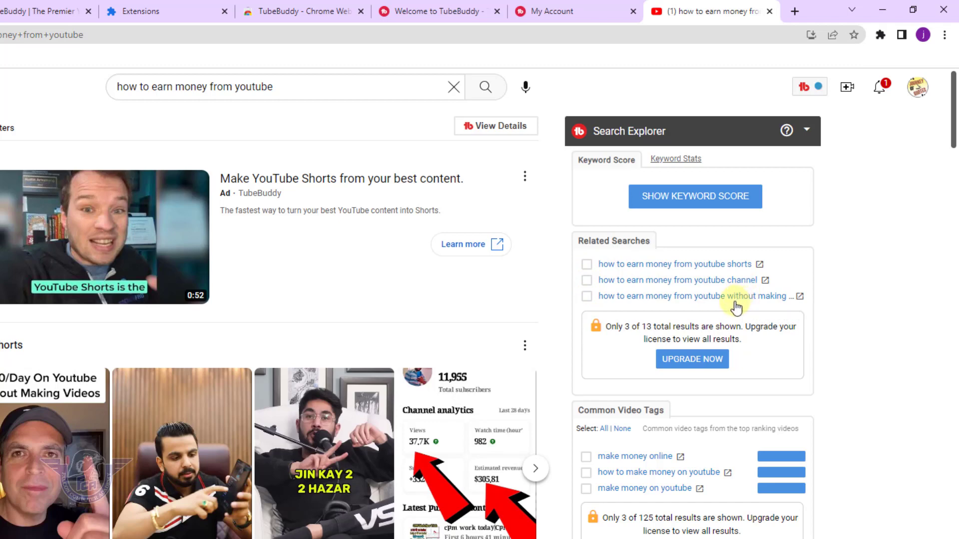
- Open the "How to Create YouTube Channel & Earn Money from YouTube (Course)" video from the search results and skip the ad
{"action": "scroll", "coordinate": [439, 445], "scroll_direction": "down", "scroll_amount": 10}
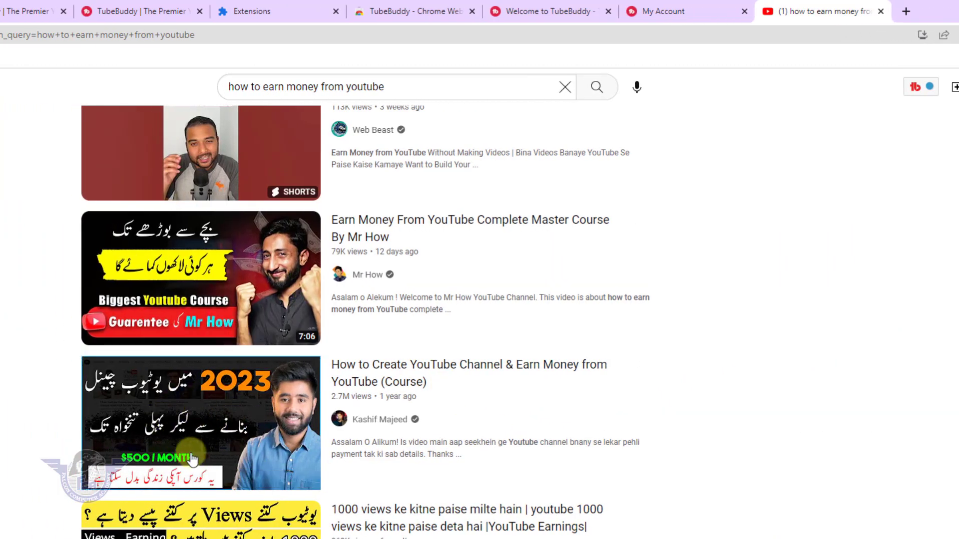
{"action": "mouse_move", "coordinate": [365, 470]}
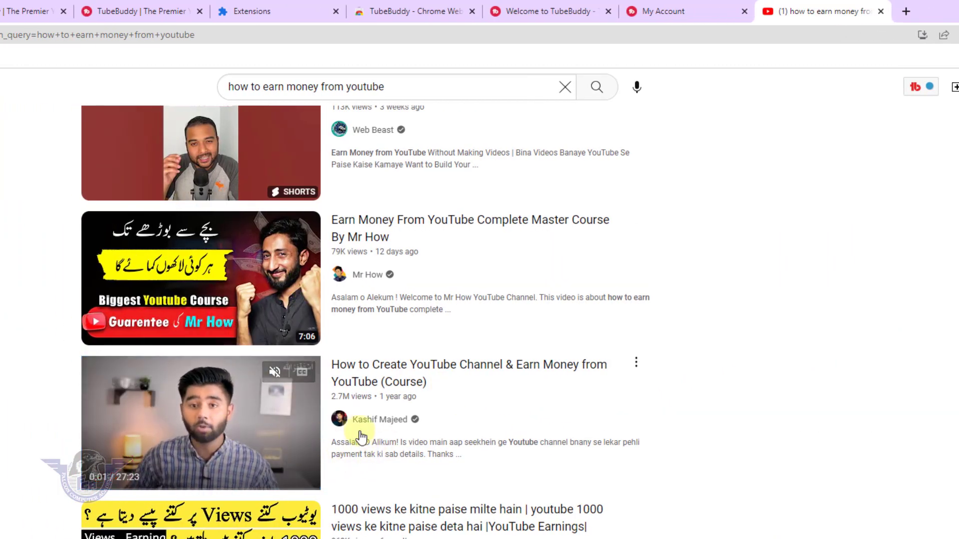
{"action": "left_click", "coordinate": [219, 434]}
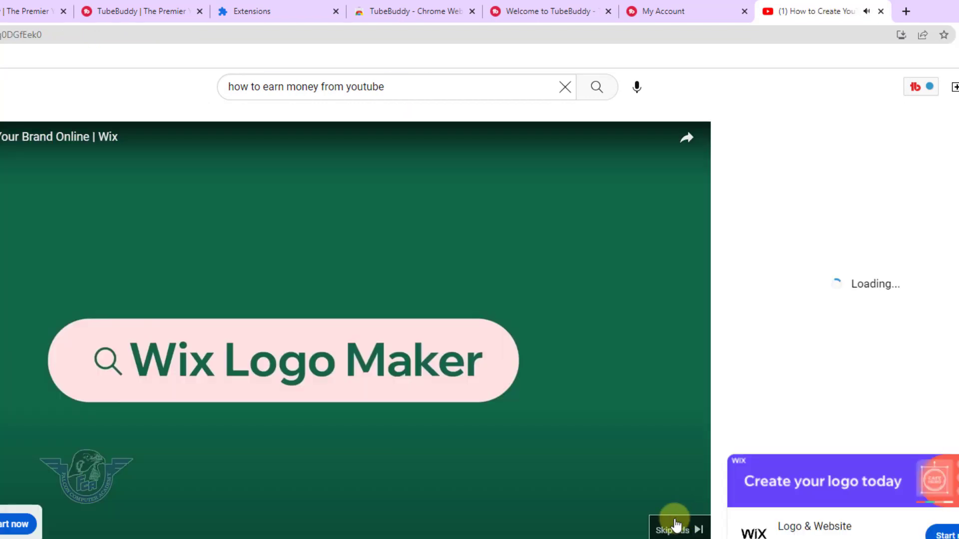
{"action": "left_click", "coordinate": [675, 520]}
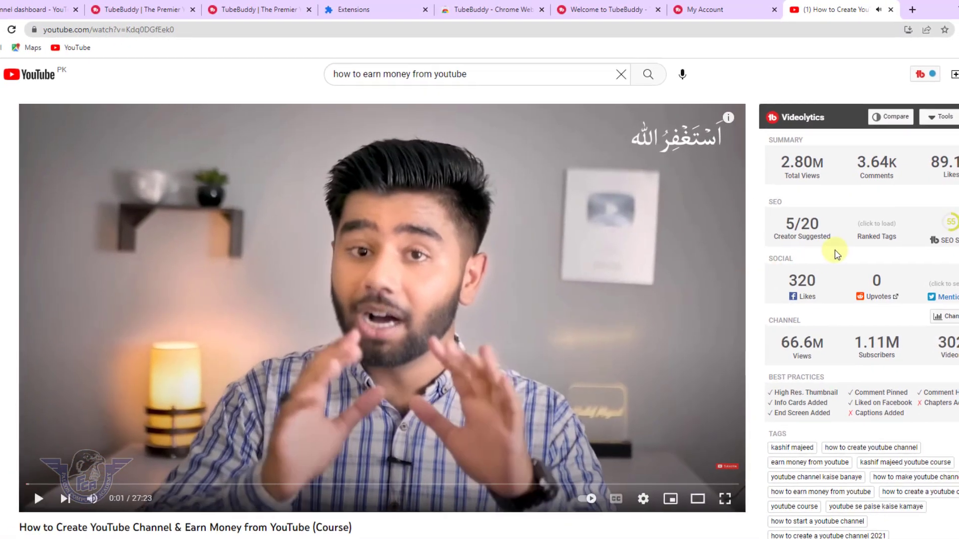
- Review the course video's Videolytics statistics, best practices and tags, and show the search rankings of its tags
{"action": "mouse_move", "coordinate": [788, 220]}
{"action": "mouse_move", "coordinate": [623, 246]}
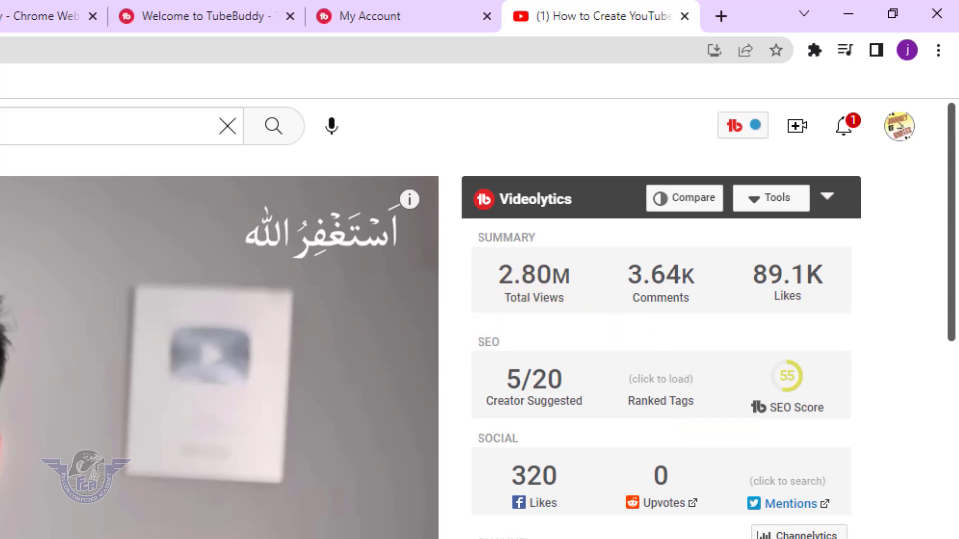
{"action": "scroll", "coordinate": [717, 514], "scroll_direction": "down", "scroll_amount": 8}
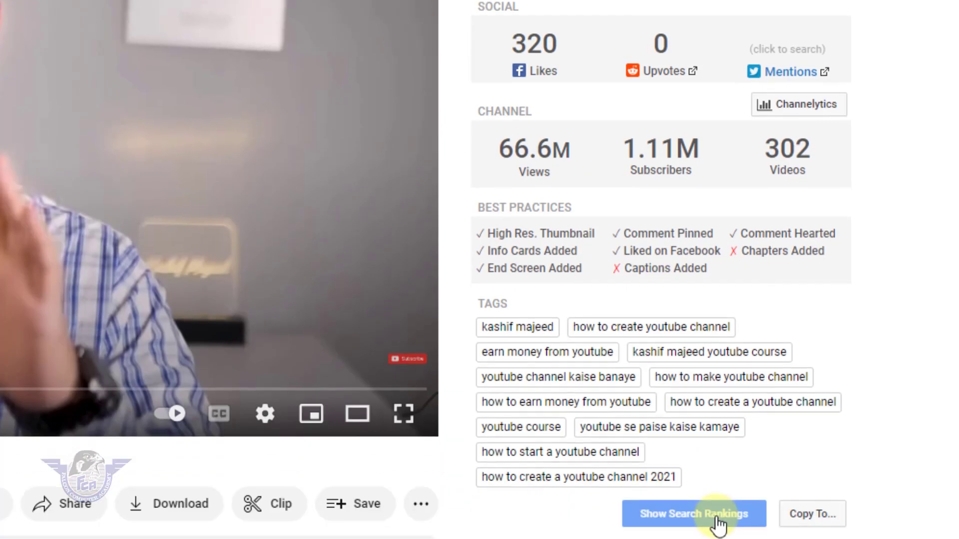
{"action": "left_click", "coordinate": [718, 514]}
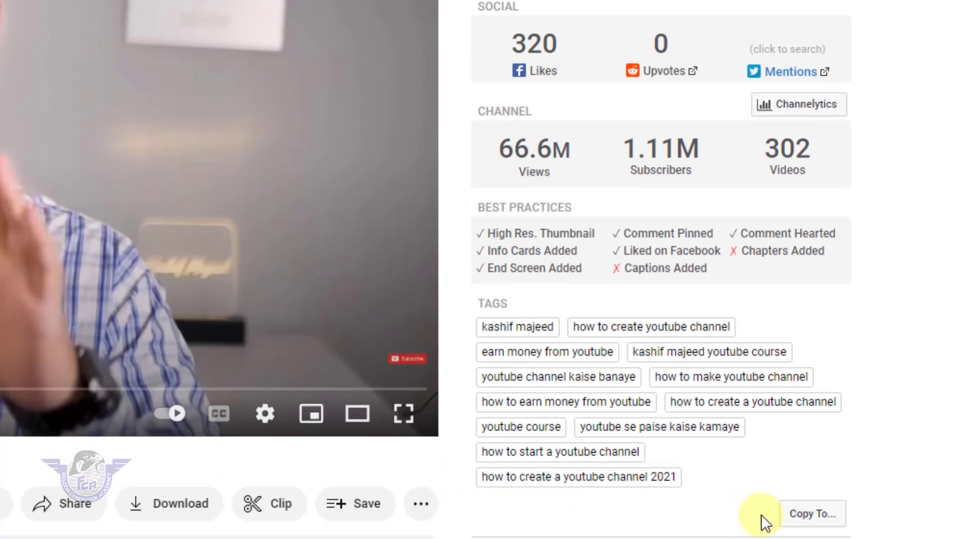
{"action": "scroll", "coordinate": [791, 416], "scroll_direction": "down", "scroll_amount": 1}
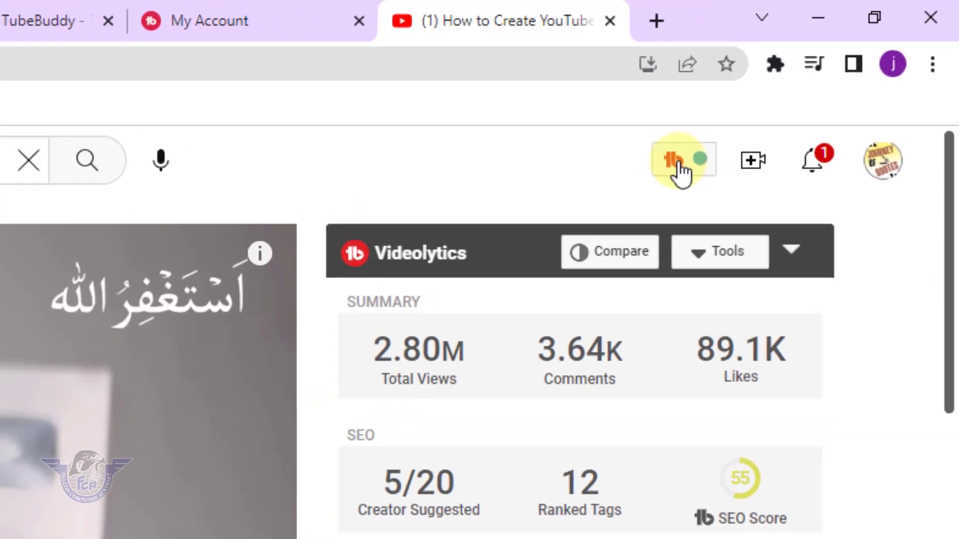
- Go to the channel dashboard through TubeBuddy and dismiss the TubeBuddy welcome message
{"action": "left_click", "coordinate": [675, 160]}
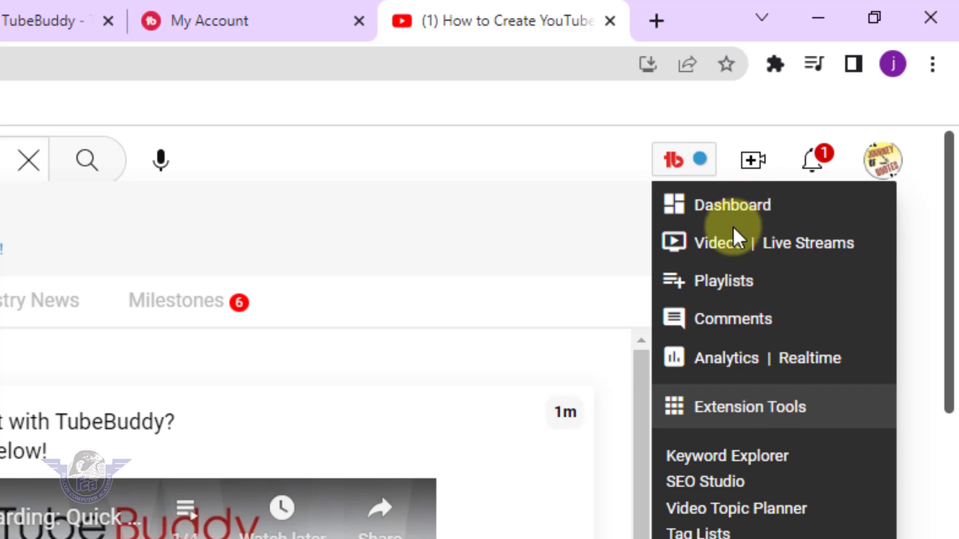
{"action": "left_click", "coordinate": [732, 206]}
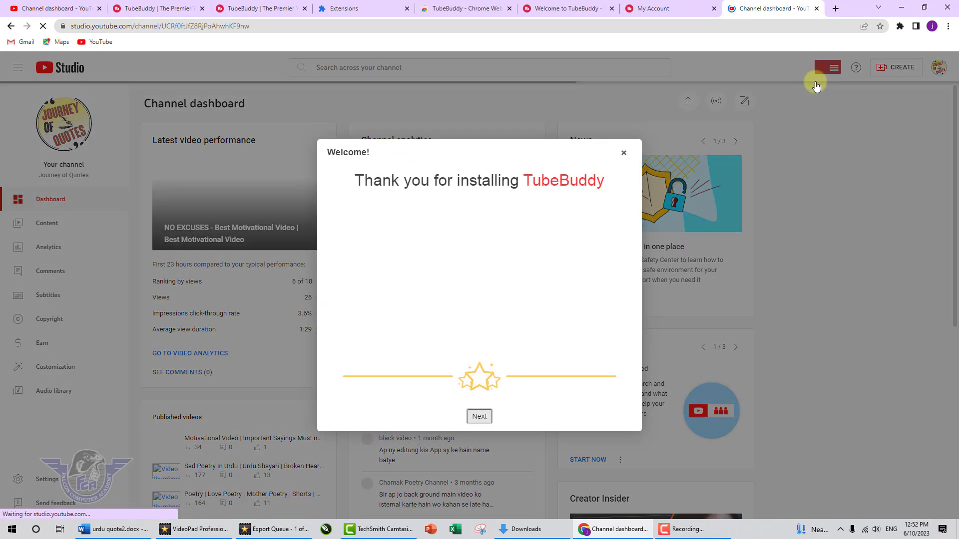
{"action": "left_click", "coordinate": [623, 153]}
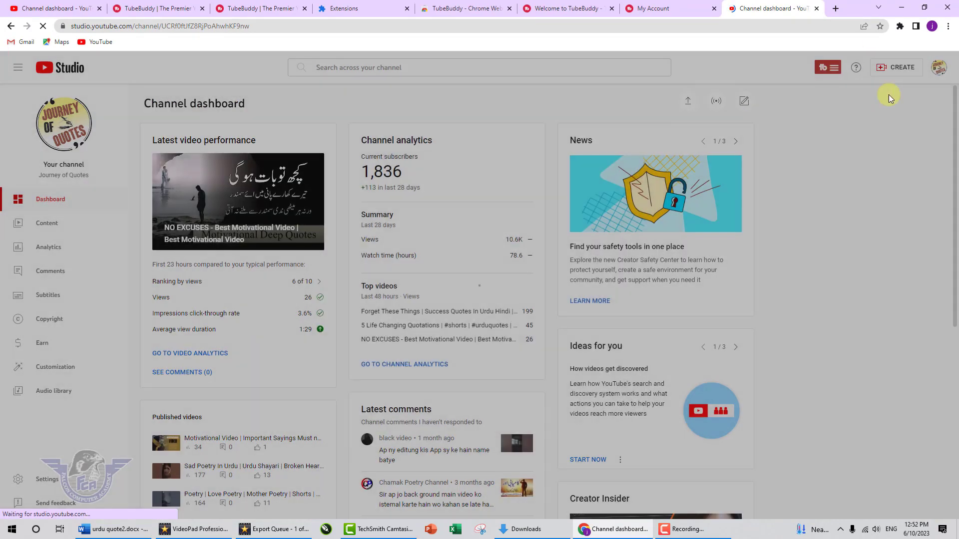
- Open TubeBuddy's Keyword Explorer and explore the keyword "How to make youtube channel"
{"action": "left_click", "coordinate": [829, 70]}
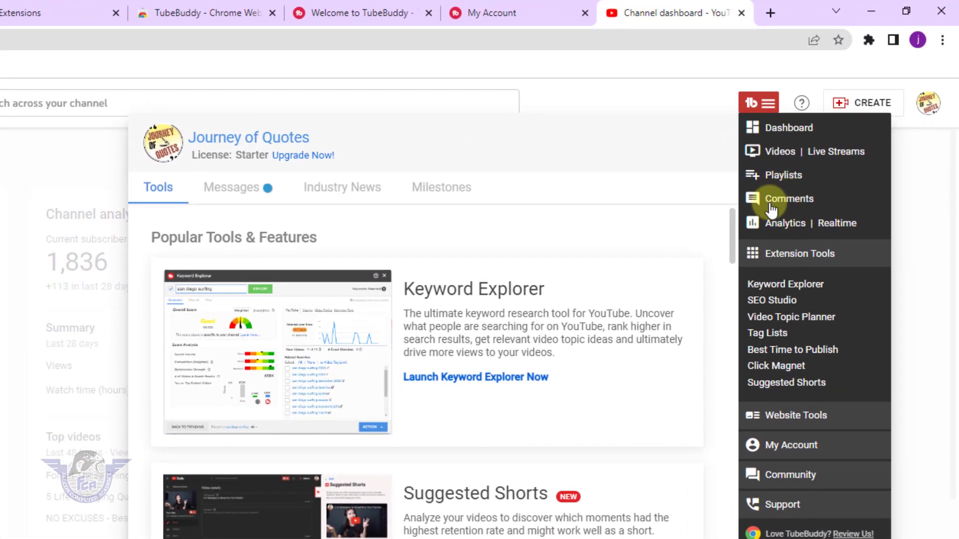
{"action": "left_click", "coordinate": [812, 293]}
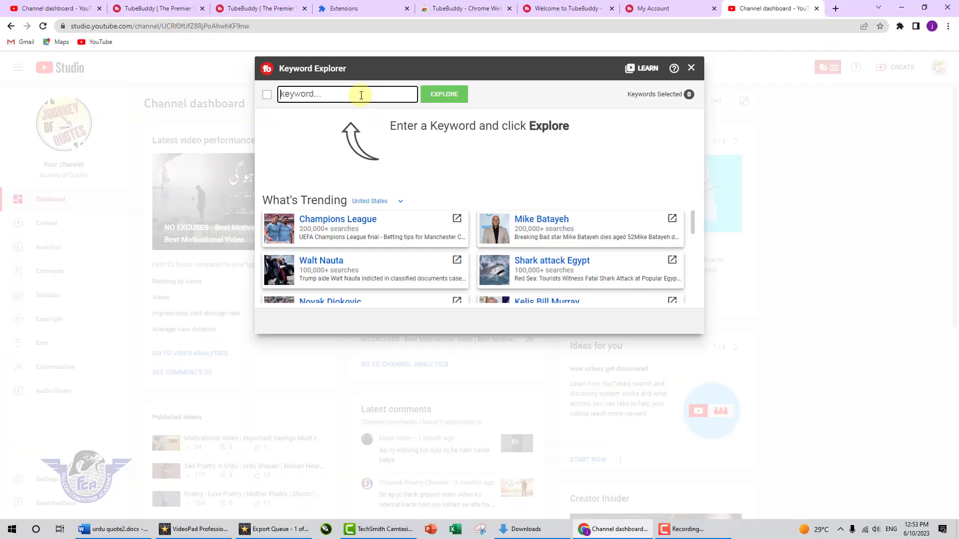
{"action": "type", "text": "How to"}
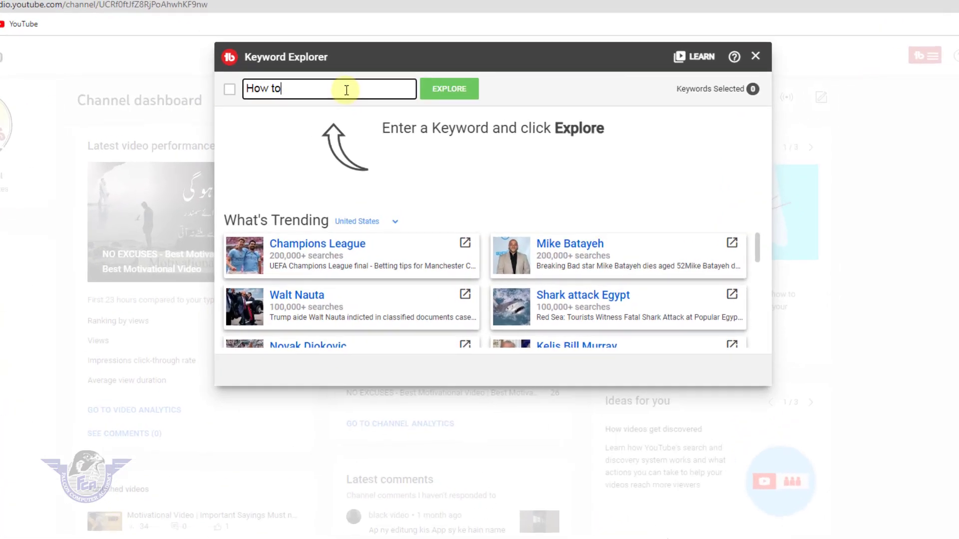
{"action": "type", "text": " mak"}
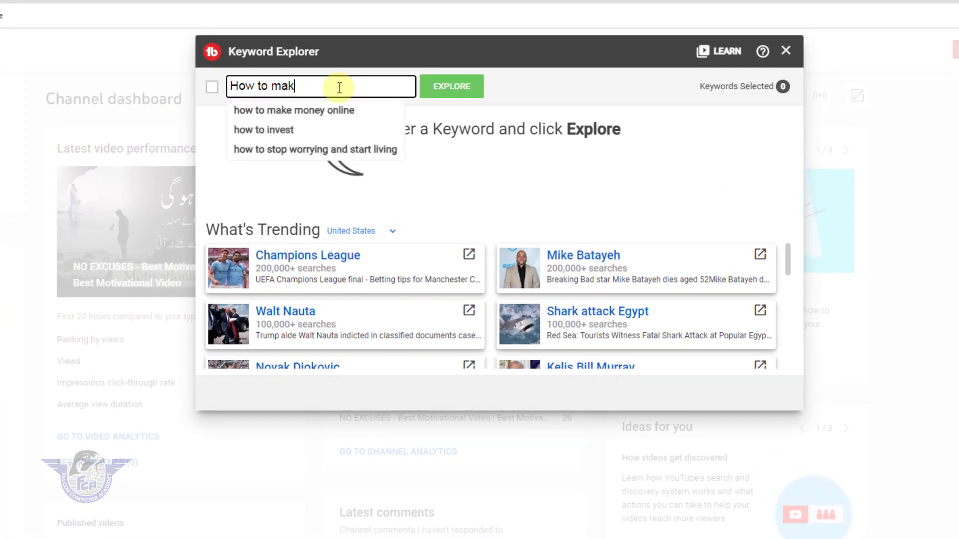
{"action": "type", "text": "e youtube ch"}
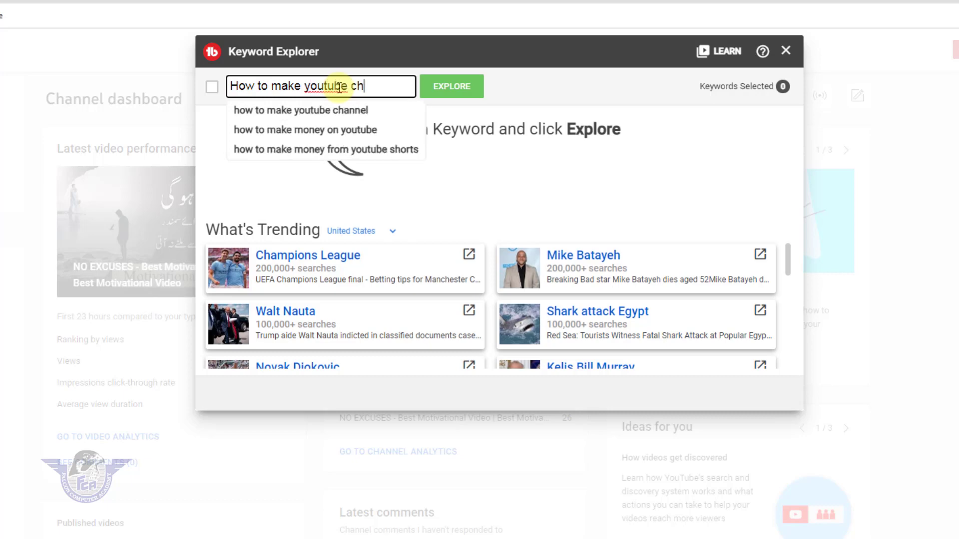
{"action": "type", "text": "annel"}
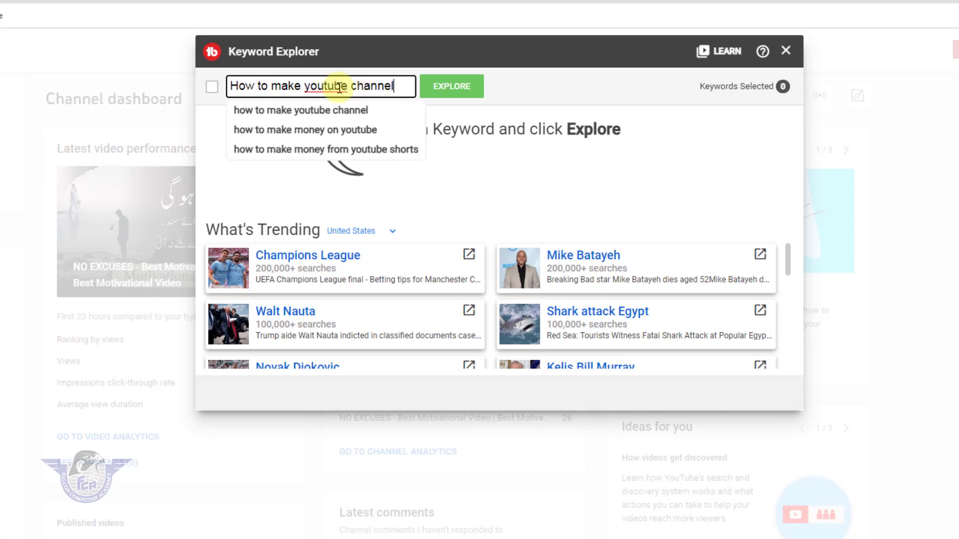
{"action": "left_click", "coordinate": [451, 86]}
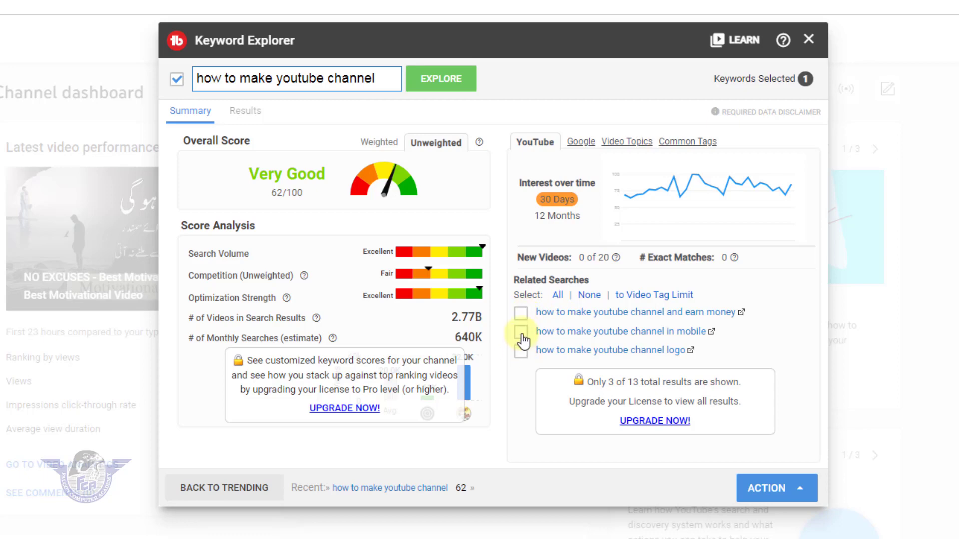
- Select the three related searches ("and earn money", "in mobile" and "logo") and copy the selected keywords
{"action": "left_click", "coordinate": [521, 313]}
{"action": "left_click", "coordinate": [521, 332]}
{"action": "left_click", "coordinate": [521, 351]}
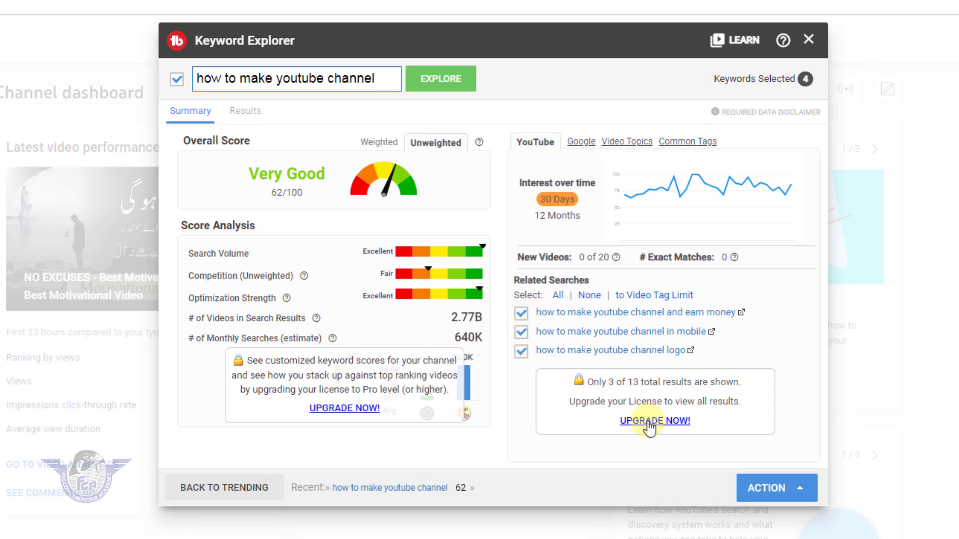
{"action": "left_click", "coordinate": [779, 488]}
{"action": "left_click", "coordinate": [800, 489]}
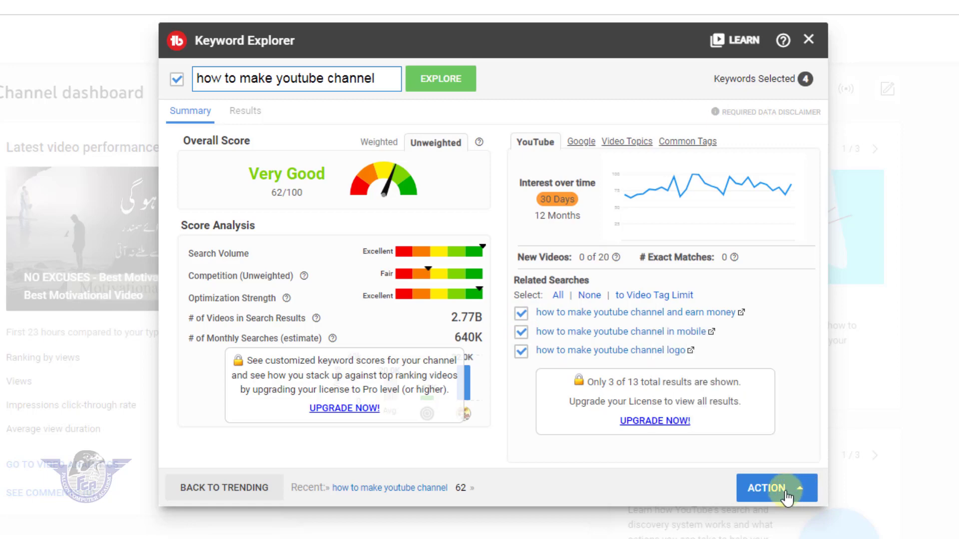
{"action": "left_click", "coordinate": [793, 489]}
{"action": "left_click", "coordinate": [716, 458]}
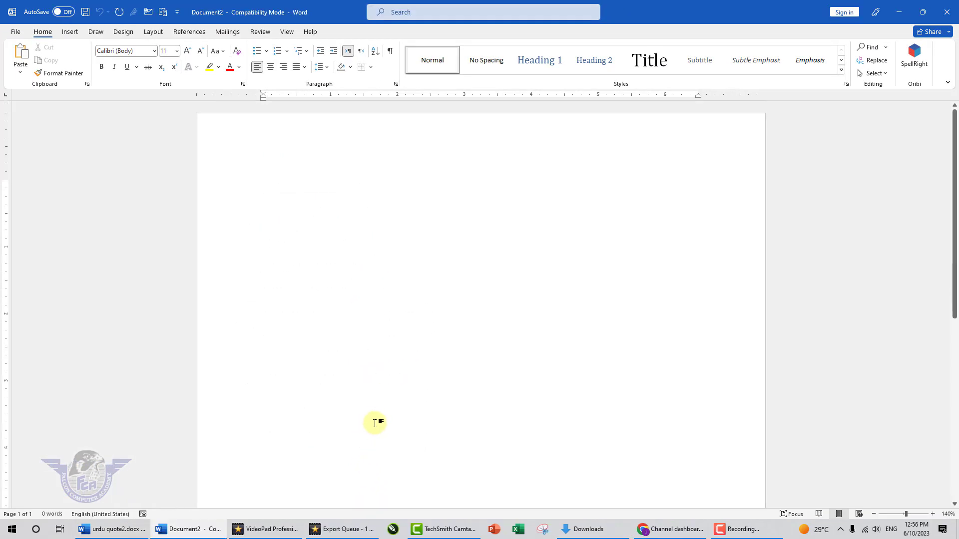
- Paste the copied keywords into a blank Word document and minimize Word
{"action": "key", "text": "ctrl+v"}
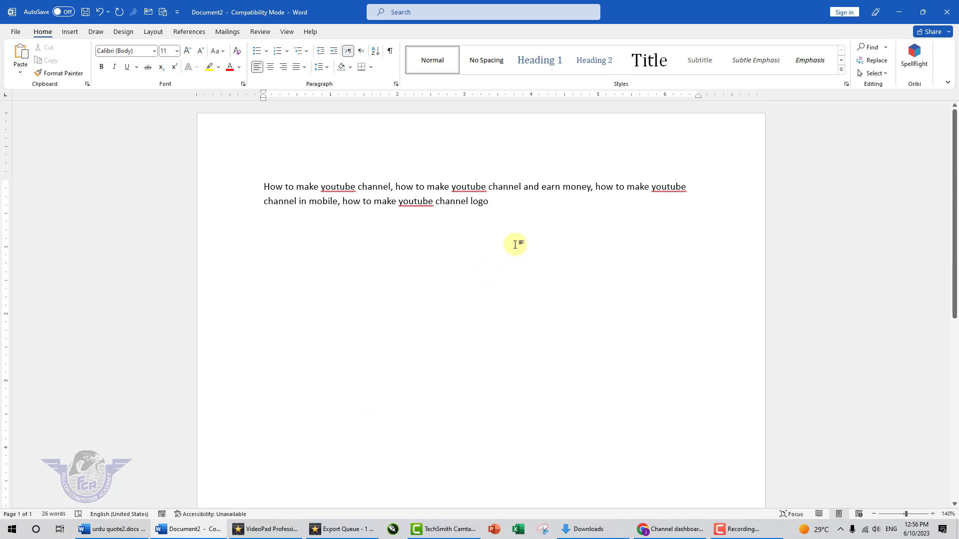
{"action": "left_click", "coordinate": [899, 12]}
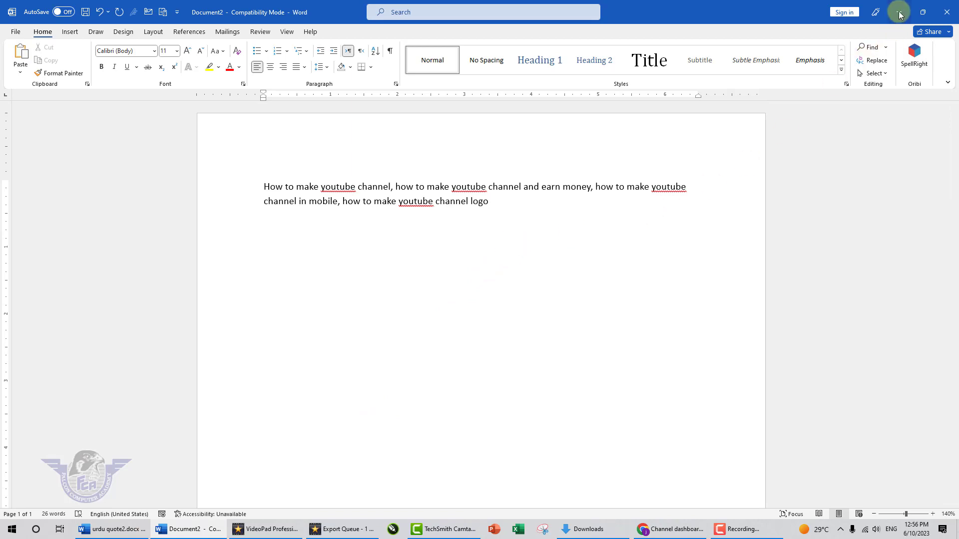
{"action": "left_click", "coordinate": [899, 12]}
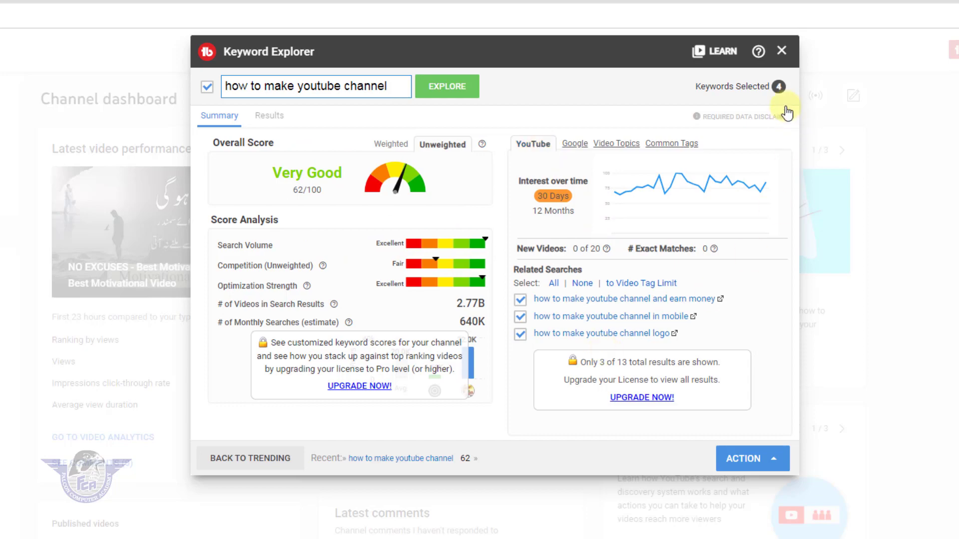
- Close Keyword Explorer and open the YouTube home page in the same browser tab
{"action": "left_click", "coordinate": [784, 52]}
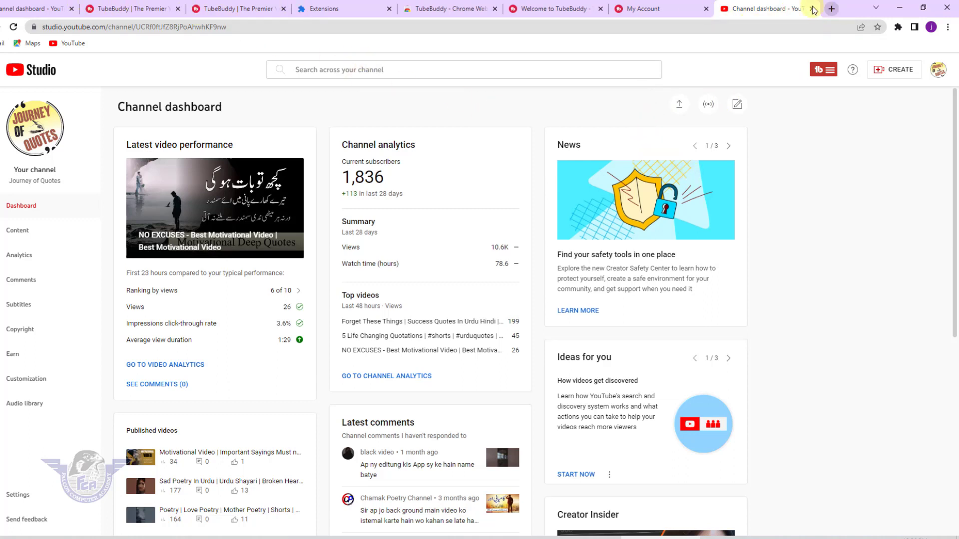
{"action": "left_click", "coordinate": [103, 24]}
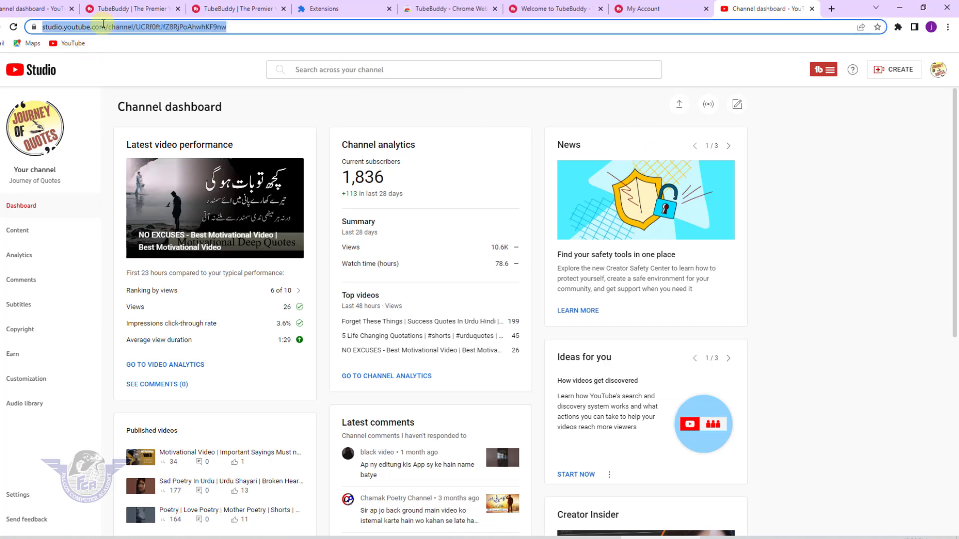
{"action": "type", "text": "you"}
{"action": "key", "text": "Return"}
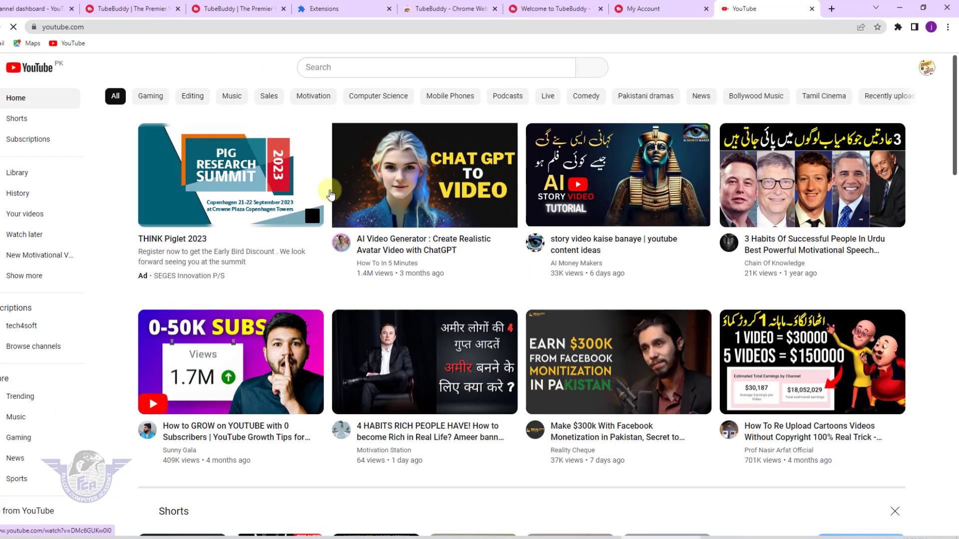
- Open the "AI Video Generator : Create Realistic Avatar Video with ChatGPT" video and go to its channel, How To In 5 Minutes
{"action": "left_click", "coordinate": [444, 203]}
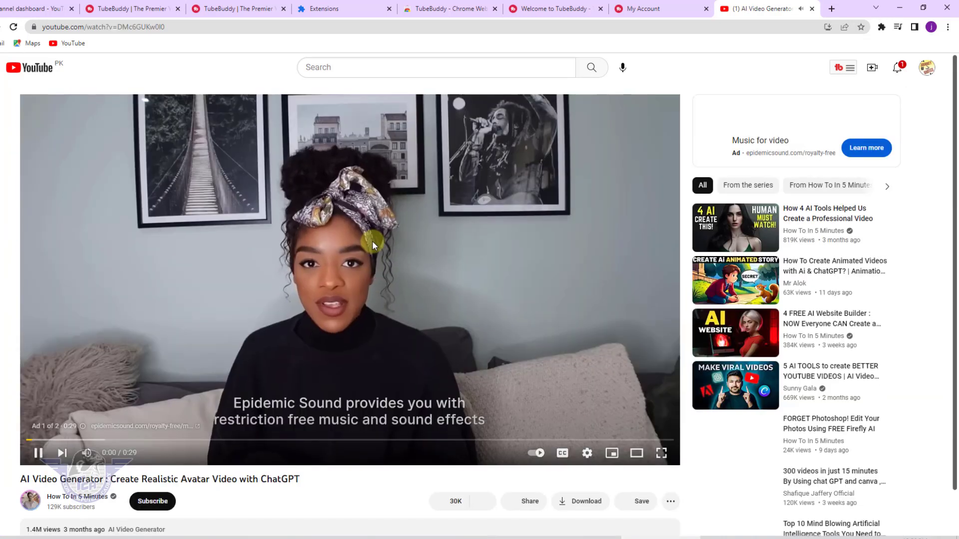
{"action": "left_click", "coordinate": [373, 241]}
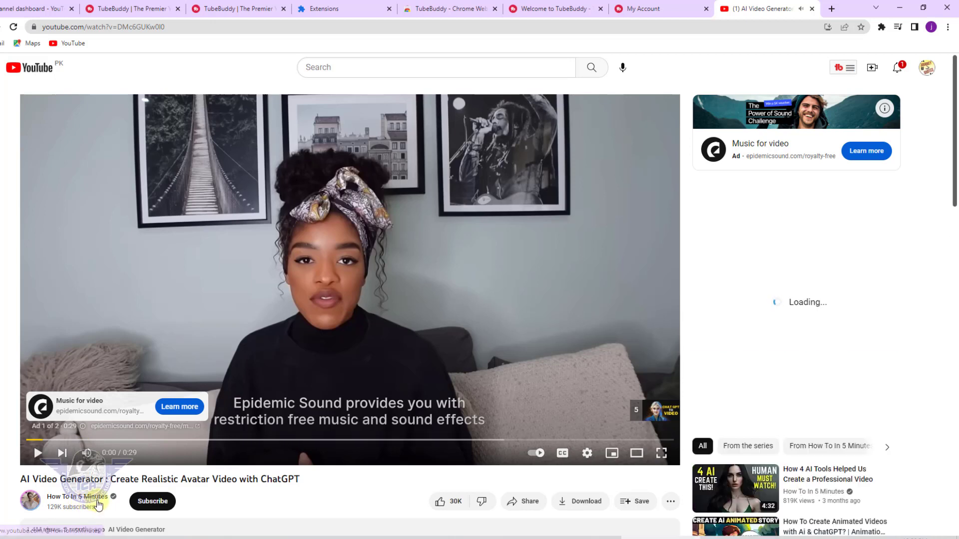
{"action": "left_click", "coordinate": [99, 501]}
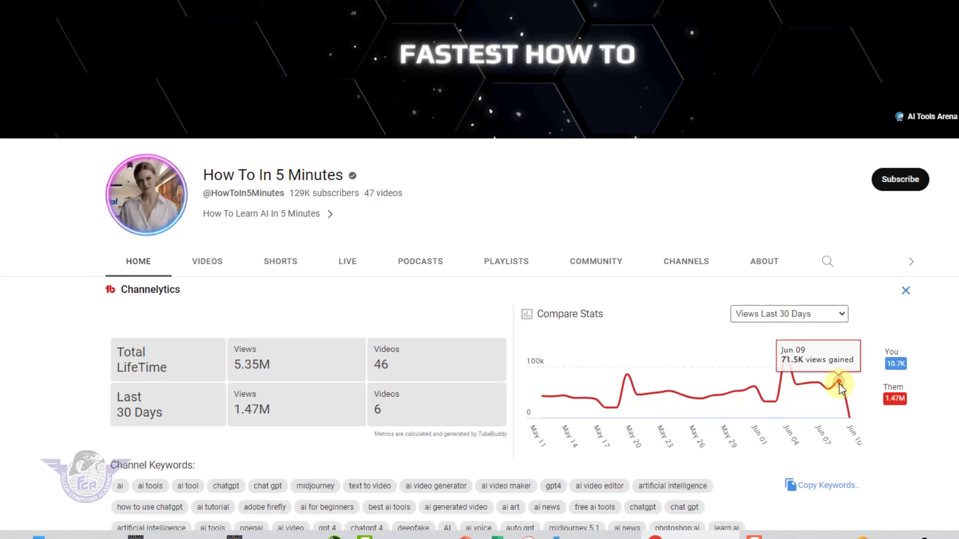
- Compare the channel's stats in Channelytics by Subscribers Last 30 Days and by Videos Last 30 Days
{"action": "left_click", "coordinate": [838, 316]}
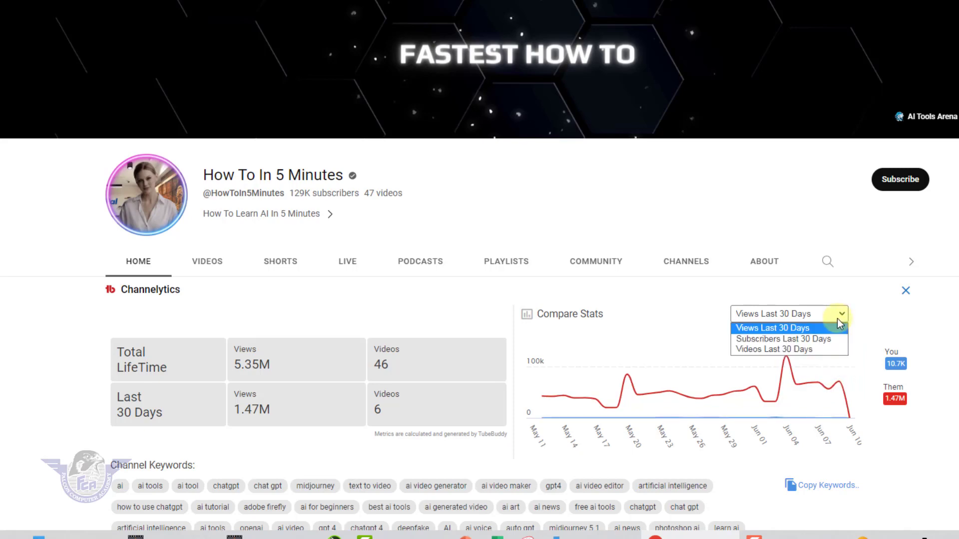
{"action": "left_click", "coordinate": [814, 339]}
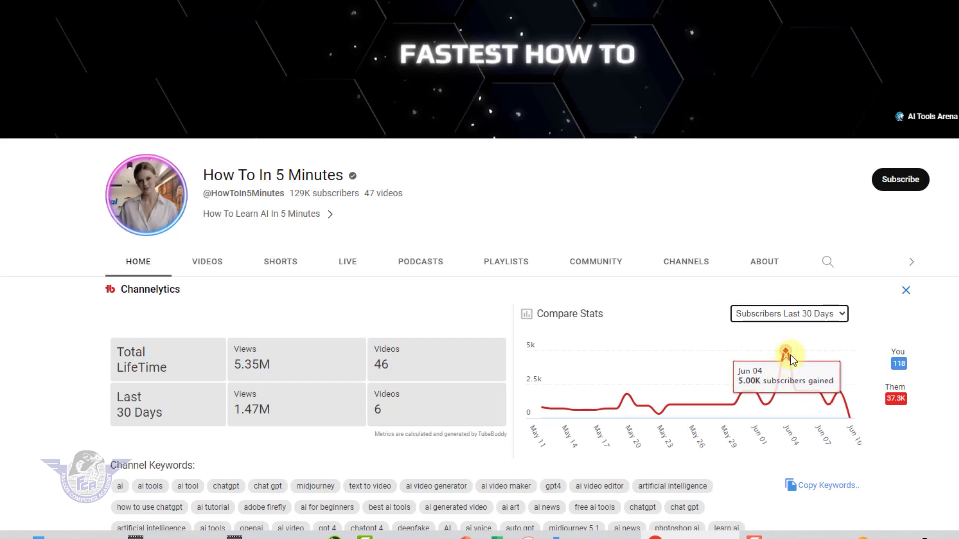
{"action": "left_click", "coordinate": [807, 315]}
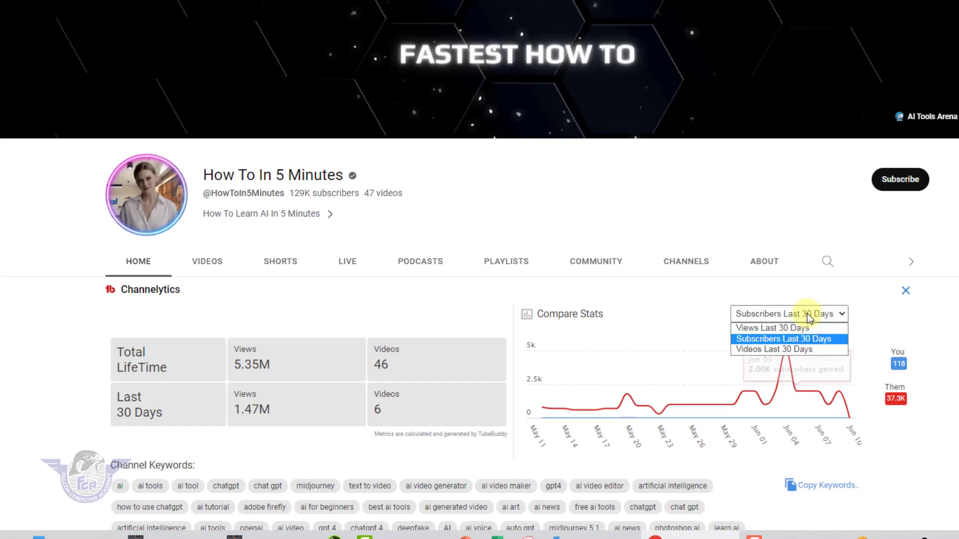
{"action": "left_click", "coordinate": [798, 349]}
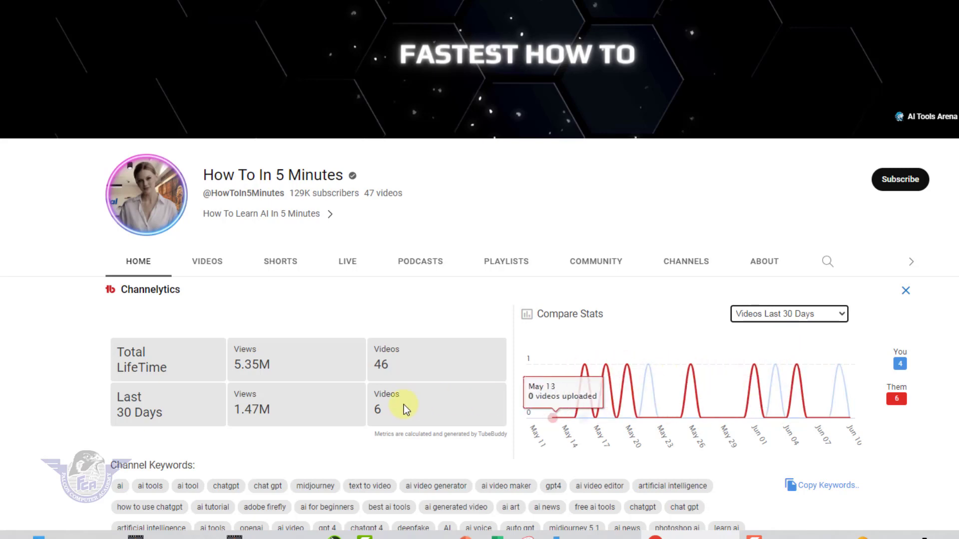
- Review the channel keywords in Channelytics and set the Compare Stats graph to Views Last 30 Days
{"action": "scroll", "coordinate": [392, 409], "scroll_direction": "down", "scroll_amount": 5}
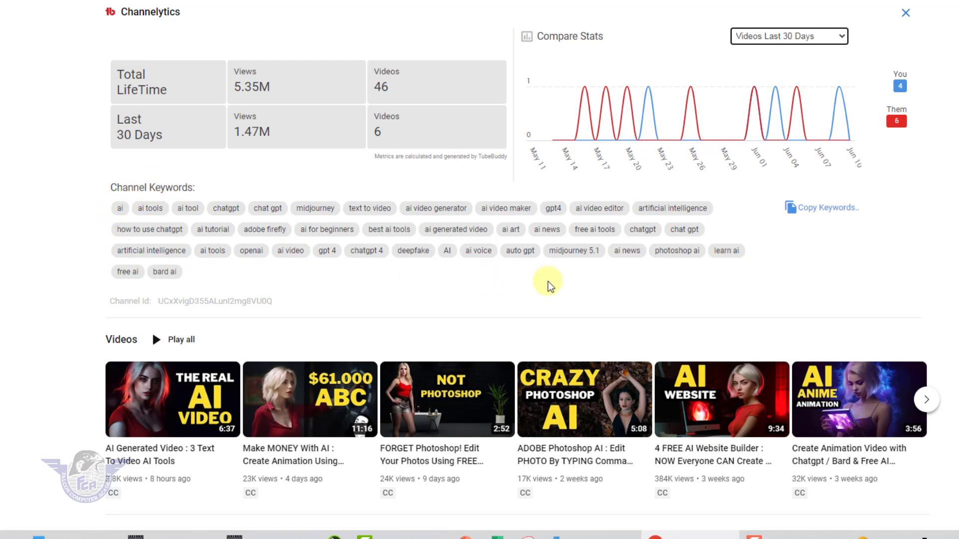
{"action": "scroll", "coordinate": [494, 311], "scroll_direction": "up", "scroll_amount": 5}
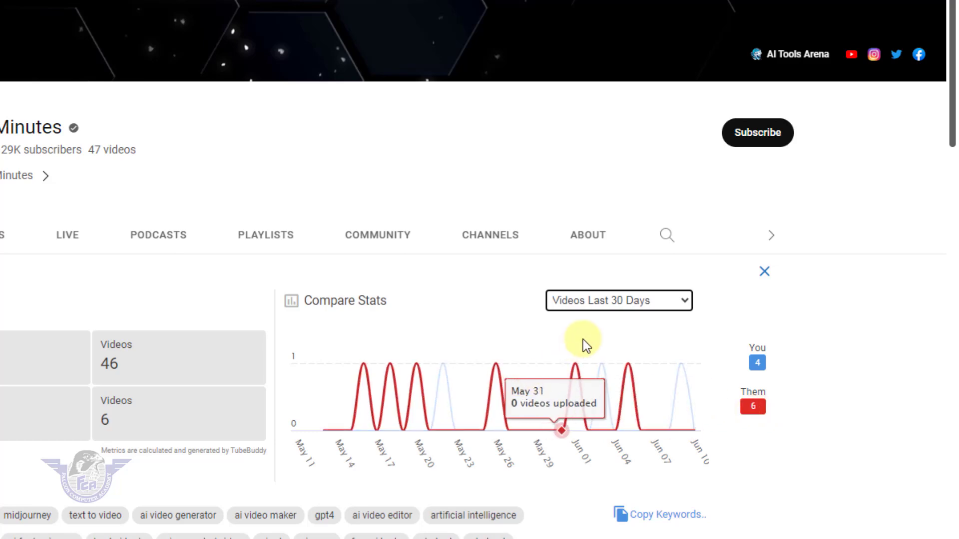
{"action": "left_click", "coordinate": [640, 299]}
{"action": "left_click", "coordinate": [632, 313]}
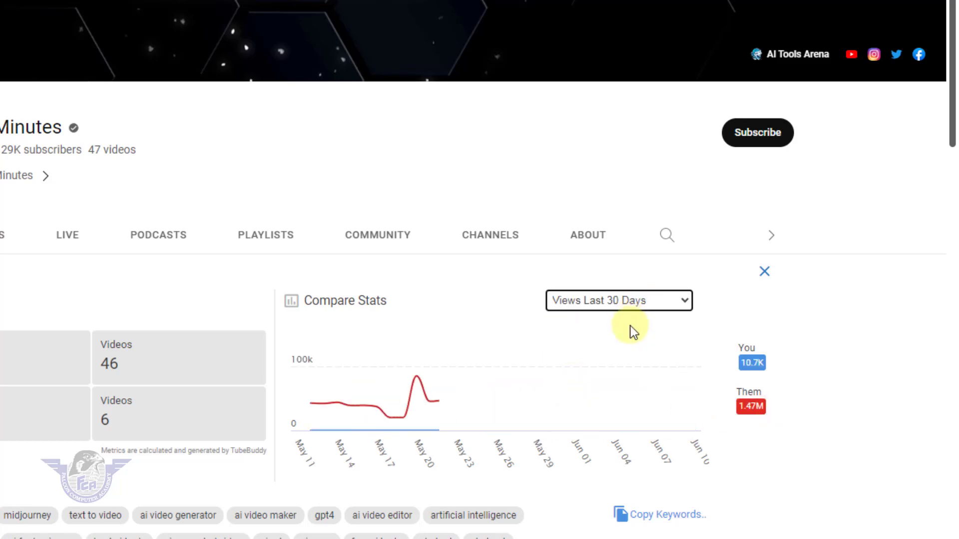